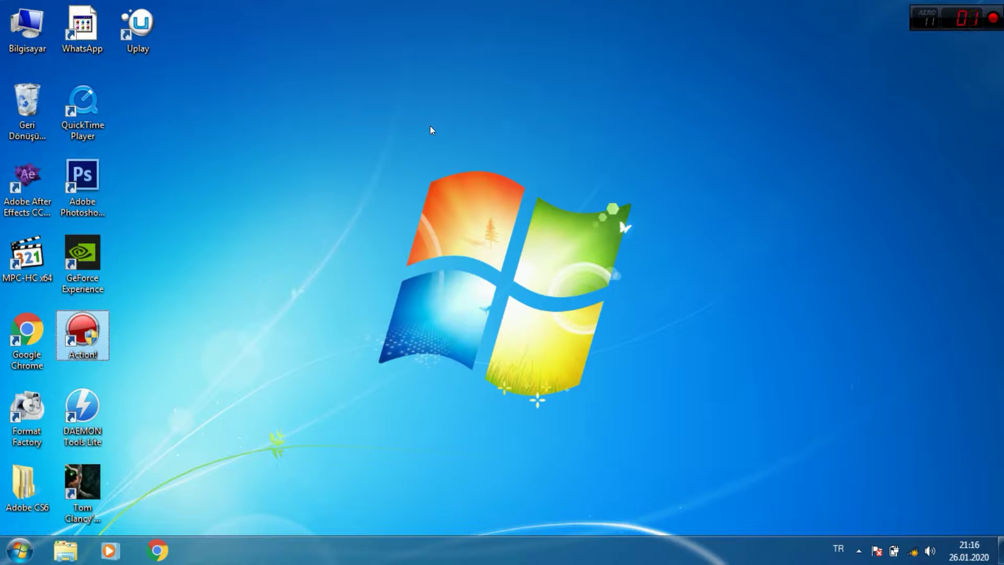
Step: Refresh the desktop and empty the Recycle Bin, confirming the permanent deletion of its contents
{"action": "right_click", "coordinate": [313, 90]}
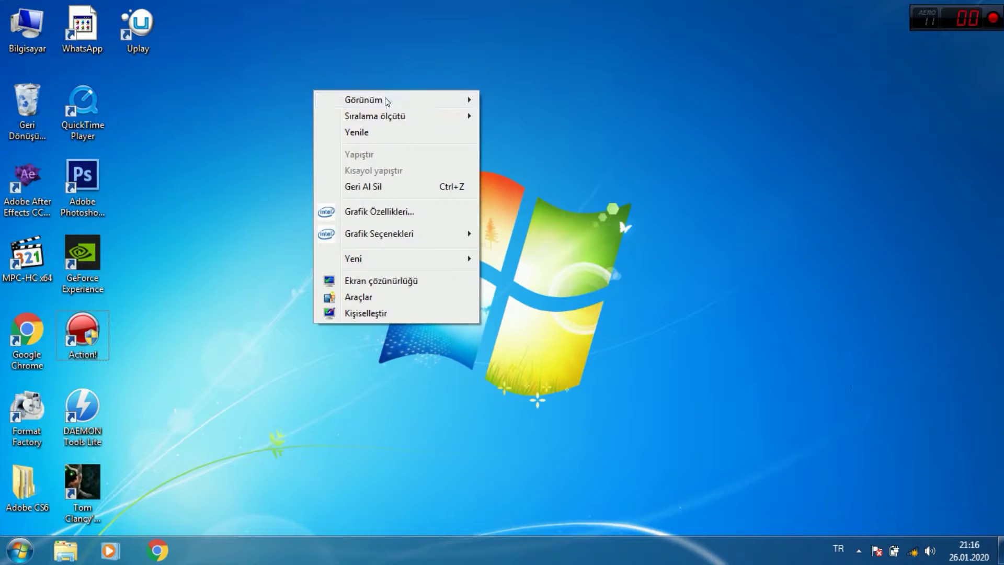
{"action": "left_click", "coordinate": [379, 128]}
{"action": "right_click", "coordinate": [289, 88]}
{"action": "left_click", "coordinate": [358, 130]}
{"action": "right_click", "coordinate": [24, 97]}
{"action": "left_click", "coordinate": [89, 124]}
{"action": "left_click", "coordinate": [545, 332]}
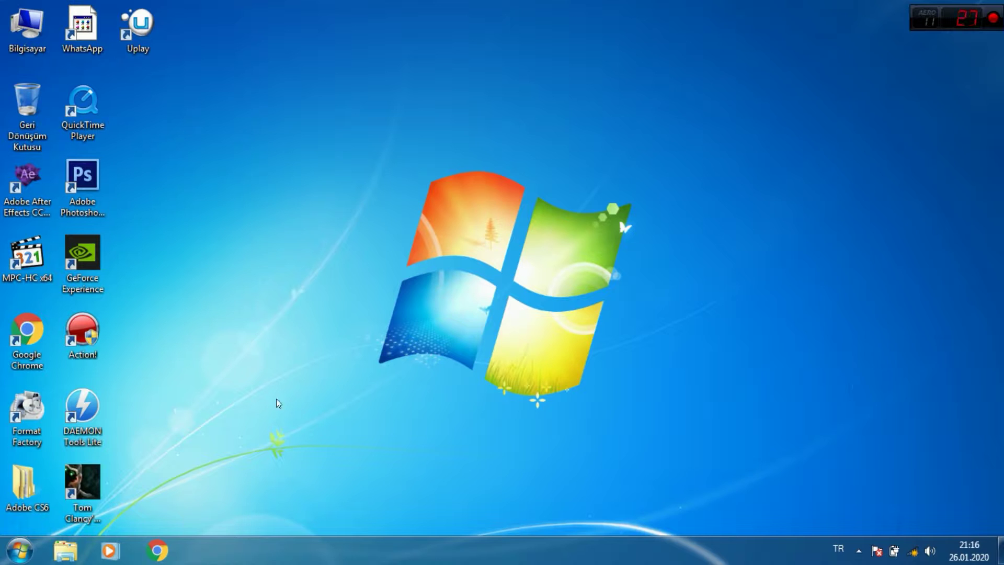
{"action": "left_click", "coordinate": [20, 550]}
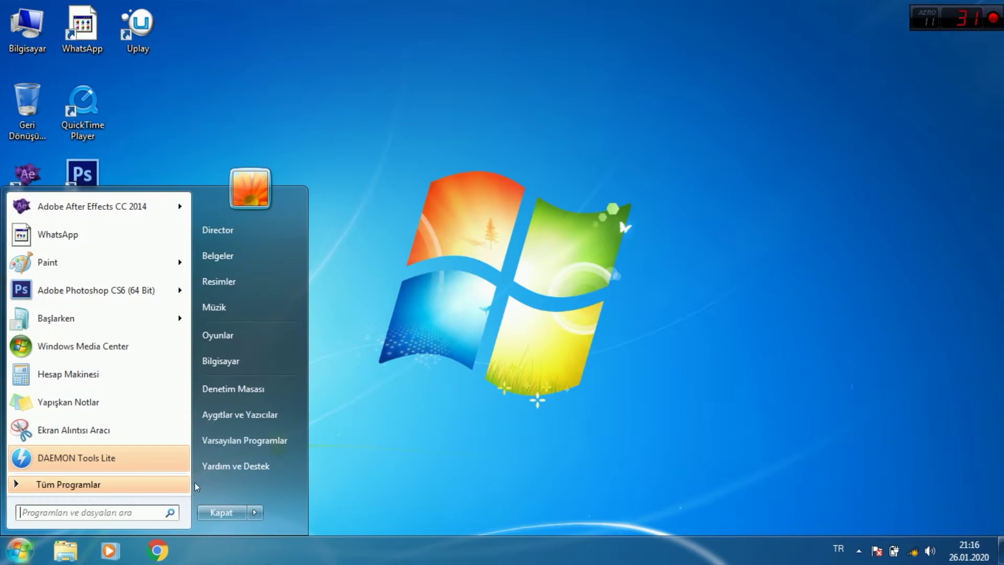
{"action": "left_click", "coordinate": [343, 390]}
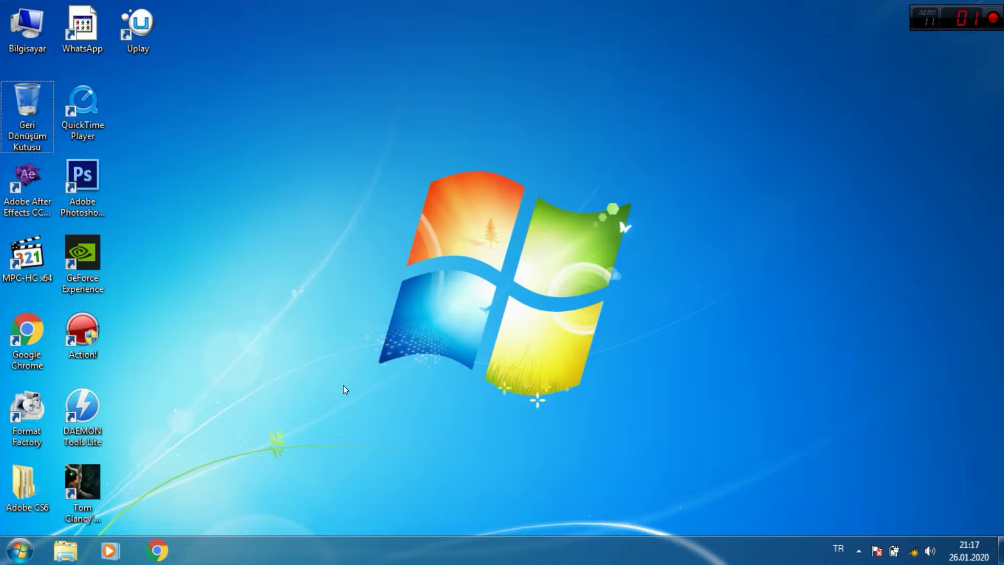
Step: Open the user's temporary files folder by running %temp%, and maximize its window
{"action": "key", "text": "super+r"}
{"action": "left_click", "coordinate": [258, 458]}
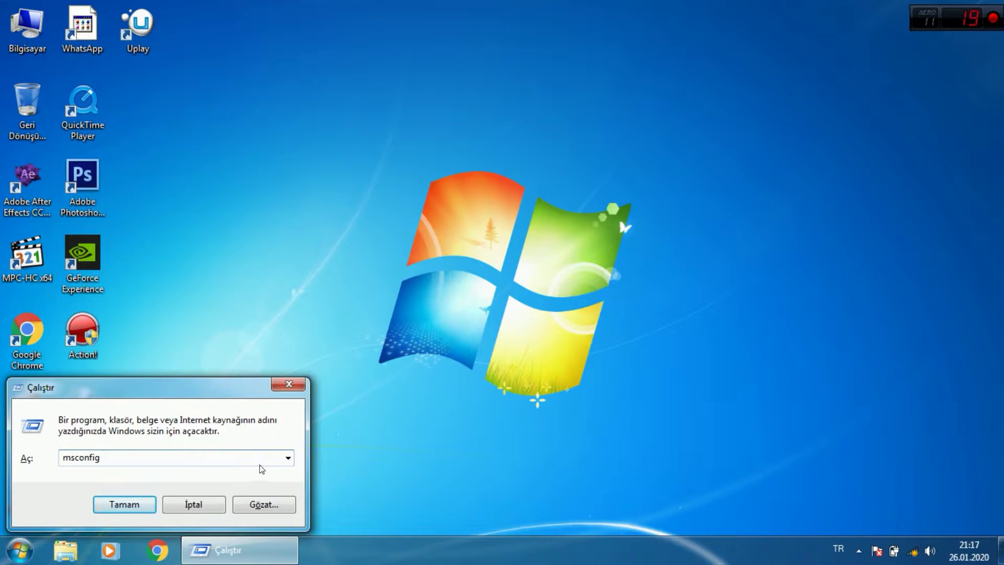
{"action": "left_click_drag", "start_coordinate": [120, 459], "coordinate": [34, 456]}
{"action": "type", "text": "%"}
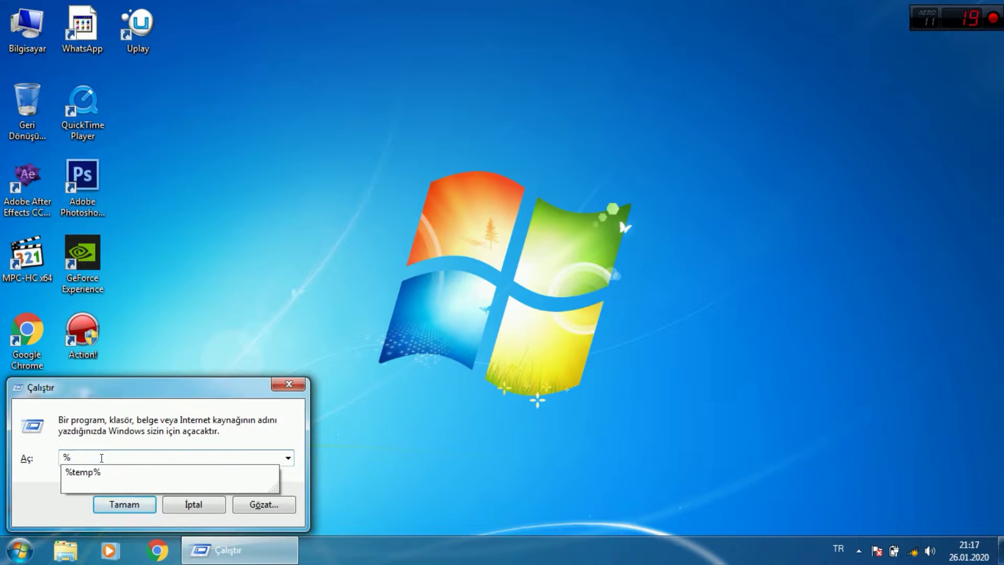
{"action": "type", "text": "temp%"}
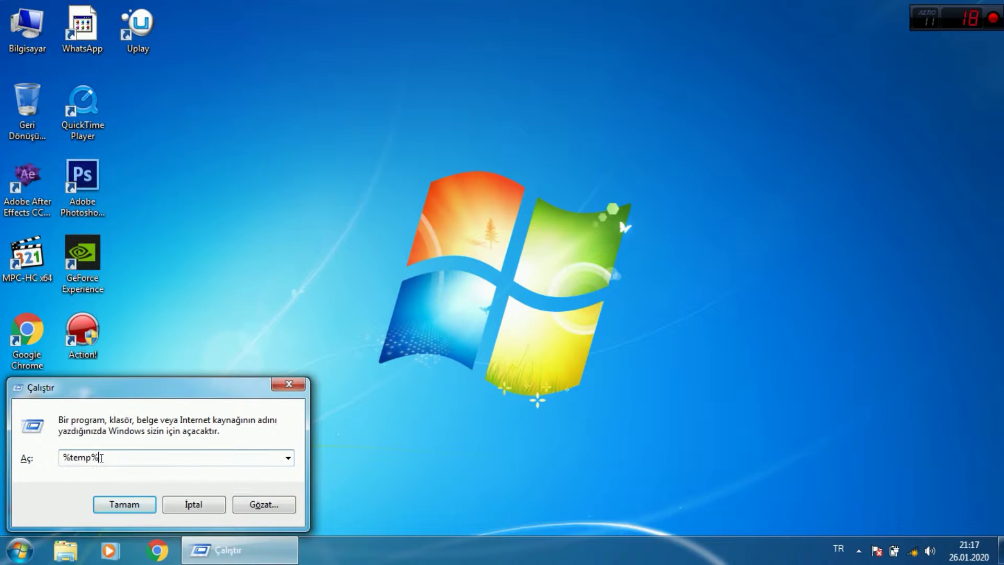
{"action": "key", "text": "Return"}
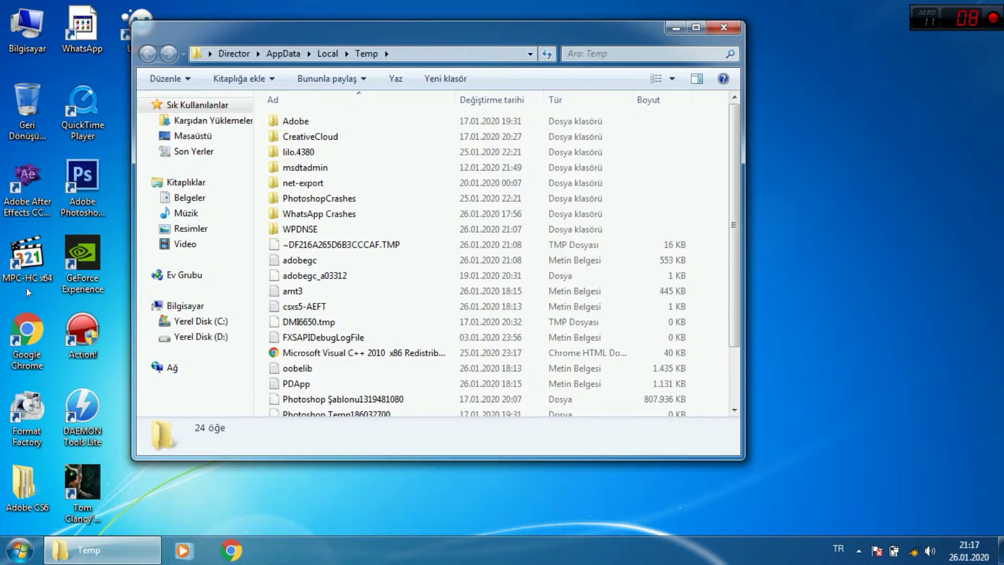
{"action": "left_click", "coordinate": [696, 28]}
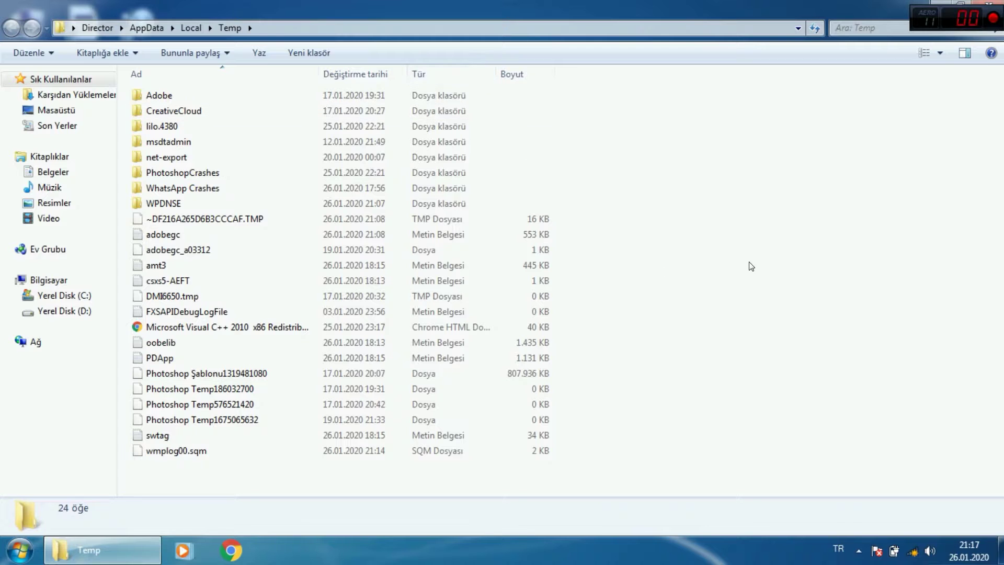
{"action": "left_click_drag", "start_coordinate": [515, 482], "coordinate": [115, 94]}
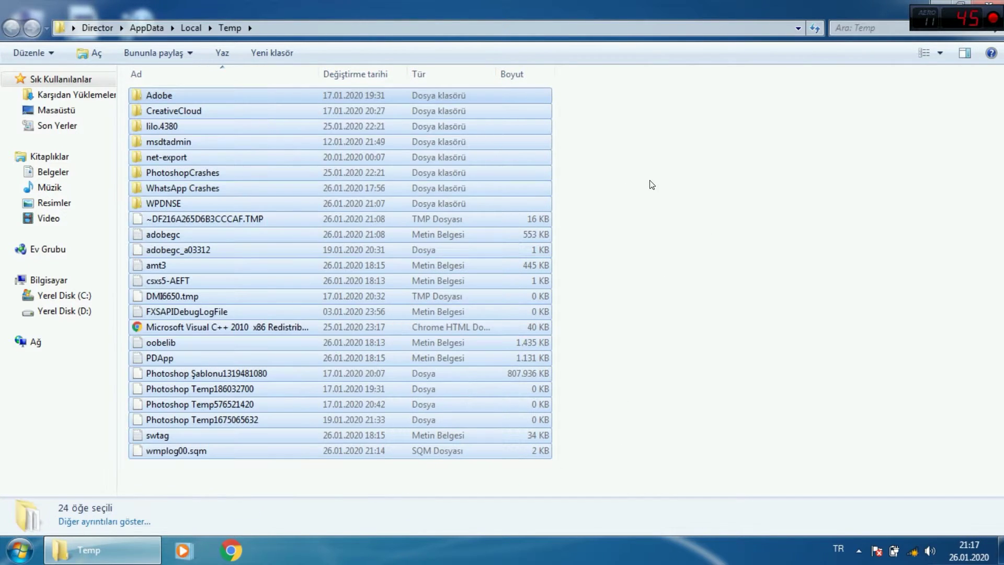
{"action": "left_click", "coordinate": [590, 109]}
{"action": "left_click_drag", "start_coordinate": [621, 104], "coordinate": [694, 364]}
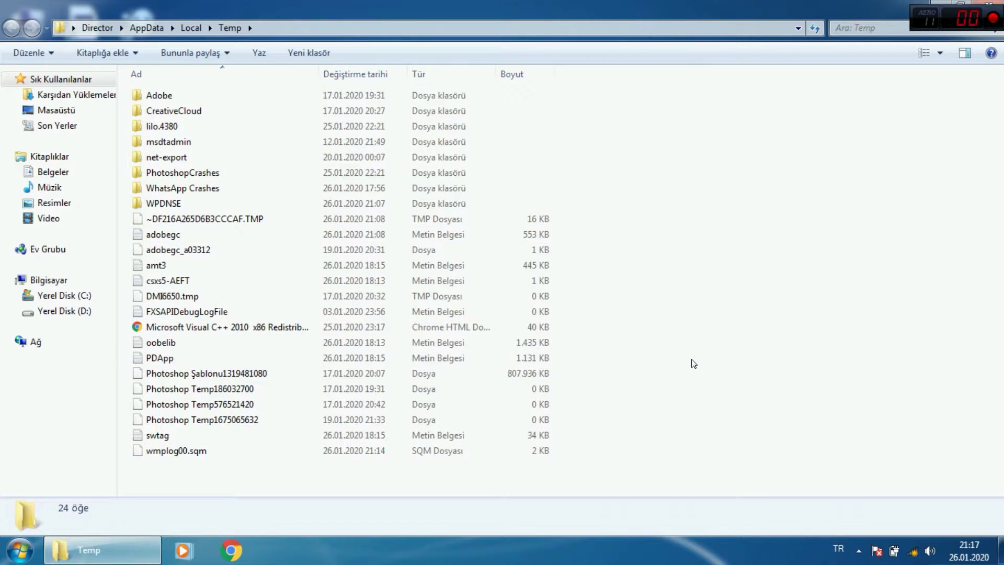
Step: Delete all files and folders in the user's Temp folder, confirming the deletion and answering the follow-up prompt
{"action": "key", "text": "ctrl+a"}
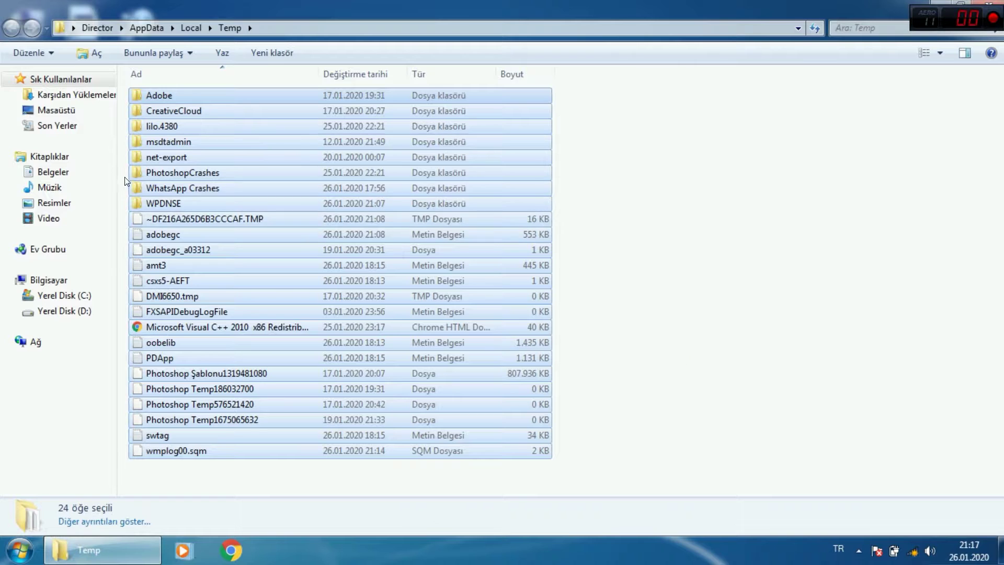
{"action": "right_click", "coordinate": [171, 138]}
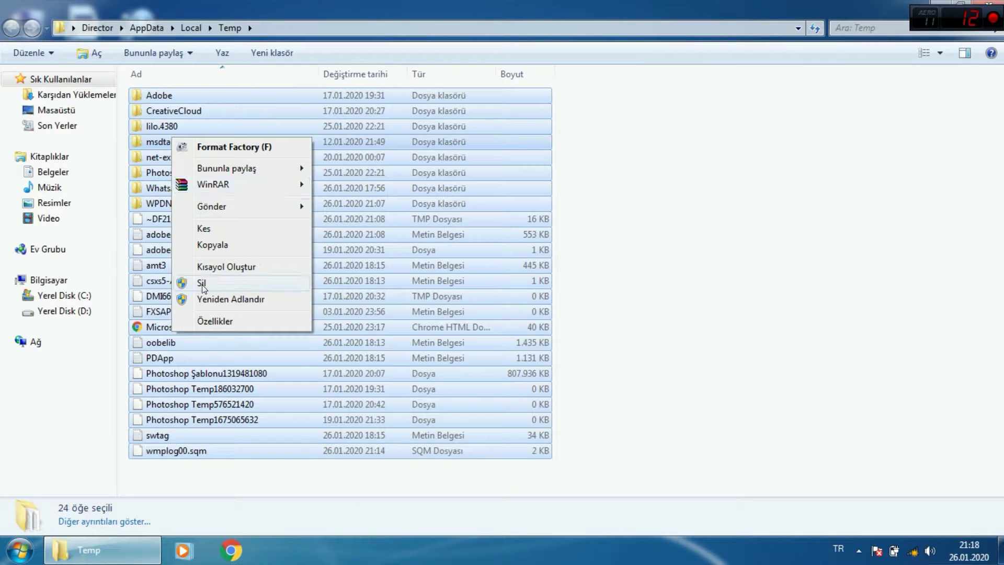
{"action": "left_click", "coordinate": [202, 282]}
{"action": "key", "text": "Return"}
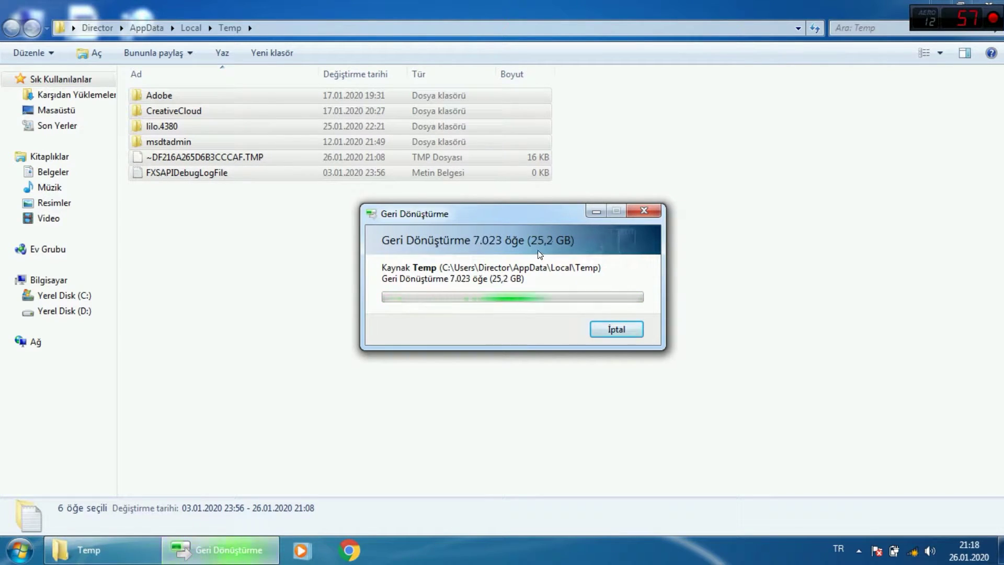
{"action": "left_click", "coordinate": [375, 359]}
{"action": "left_click", "coordinate": [492, 334]}
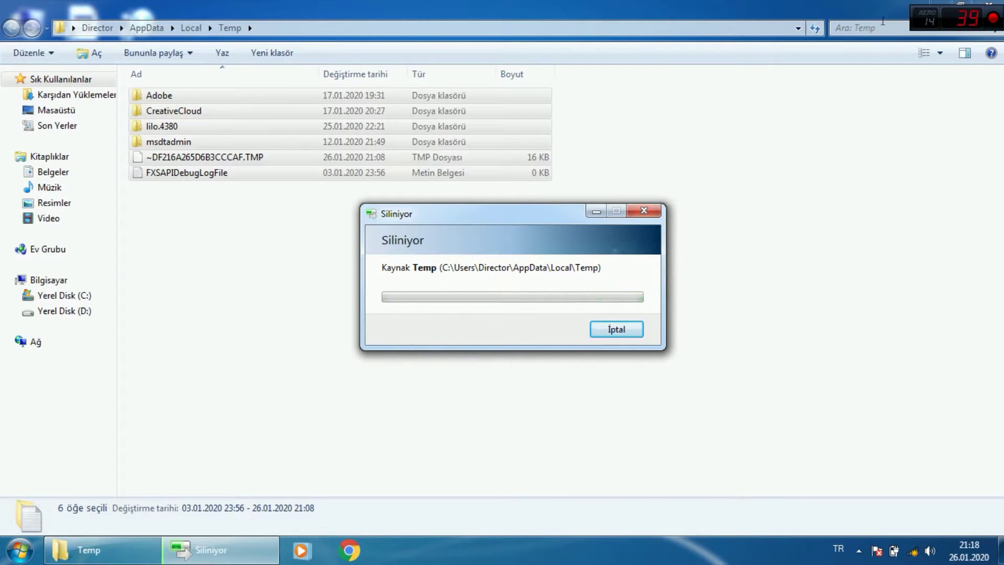
Step: Close the Temp folder window and skip the in-use file ~DF216A265D6B3CCCAF.TMP, applying the choice to all current items
{"action": "left_click", "coordinate": [996, 5]}
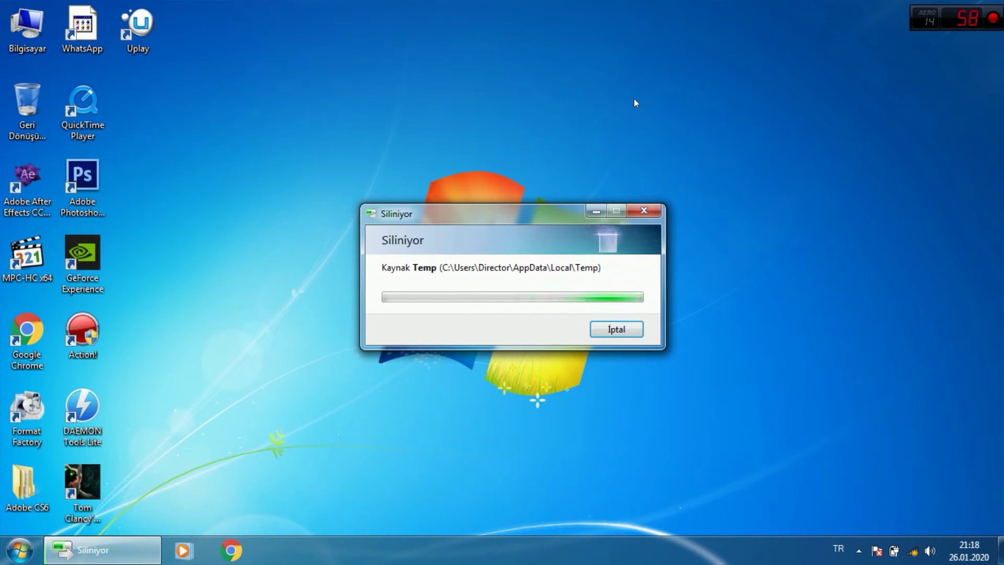
{"action": "right_click", "coordinate": [466, 67]}
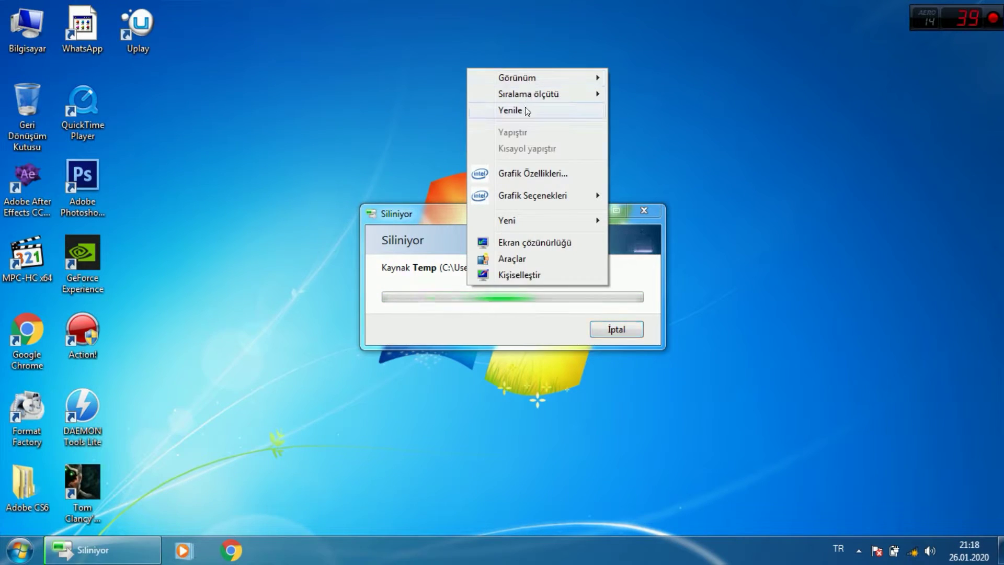
{"action": "left_click", "coordinate": [505, 108]}
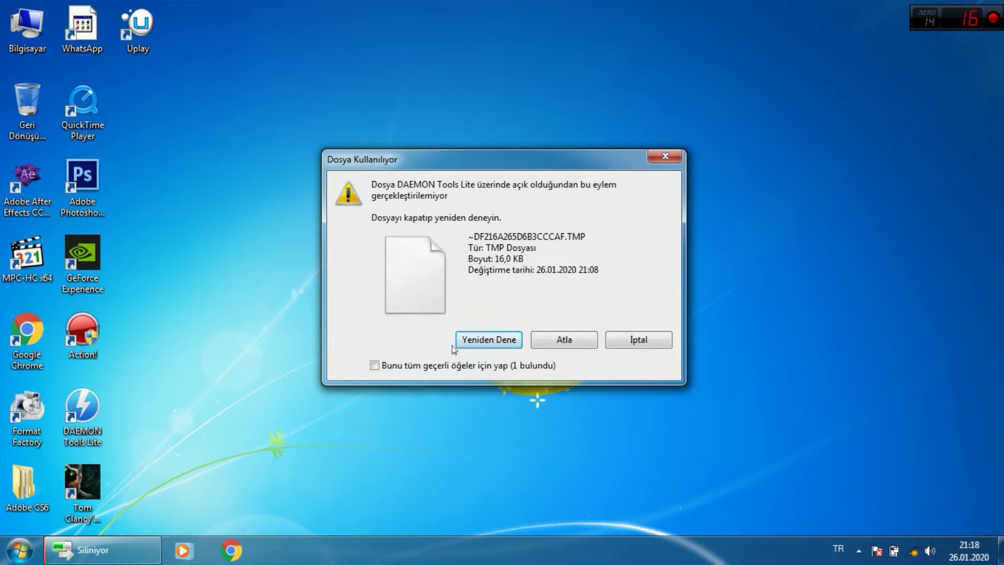
{"action": "left_click", "coordinate": [403, 365]}
{"action": "left_click", "coordinate": [545, 340]}
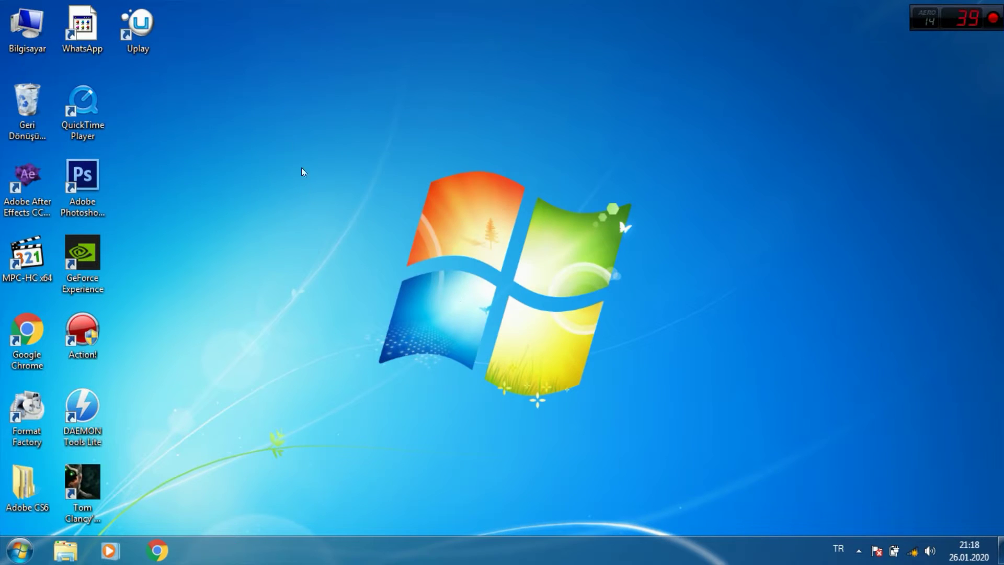
Step: Refresh the desktop and open the Windows Temp folder by running temp
{"action": "right_click", "coordinate": [322, 102]}
{"action": "left_click", "coordinate": [354, 141]}
{"action": "key", "text": "super+r"}
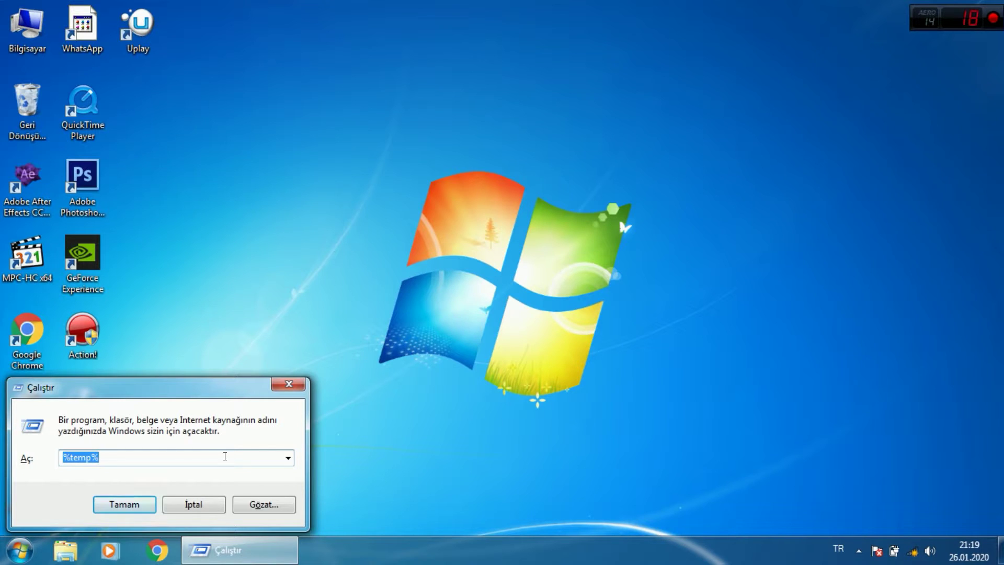
{"action": "type", "text": "temp"}
{"action": "key", "text": "Return"}
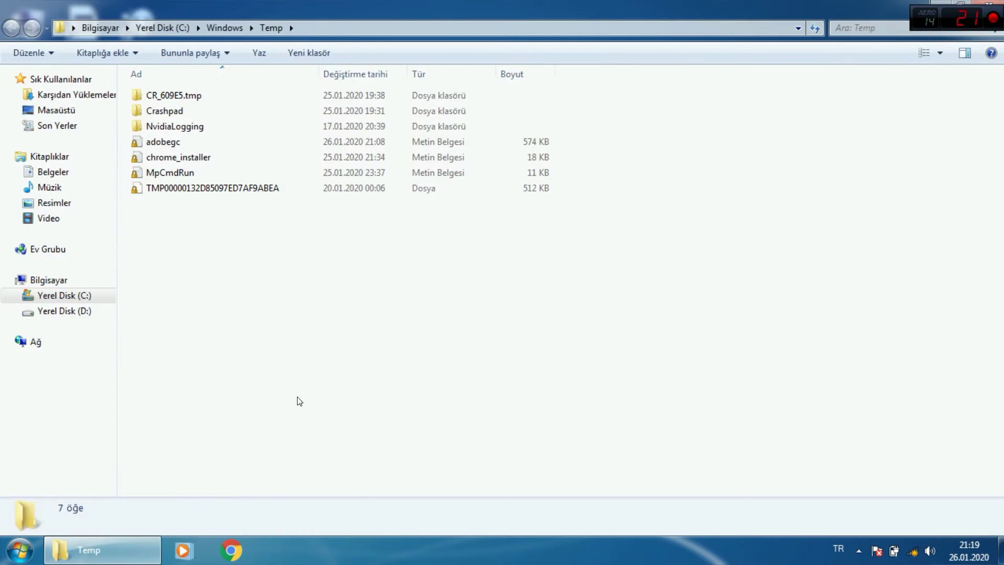
Step: Delete all files and folders in the C:\Windows\Temp folder, answer the deletion prompt and close the window
{"action": "left_click_drag", "start_coordinate": [162, 243], "coordinate": [234, 92]}
{"action": "right_click", "coordinate": [204, 126]}
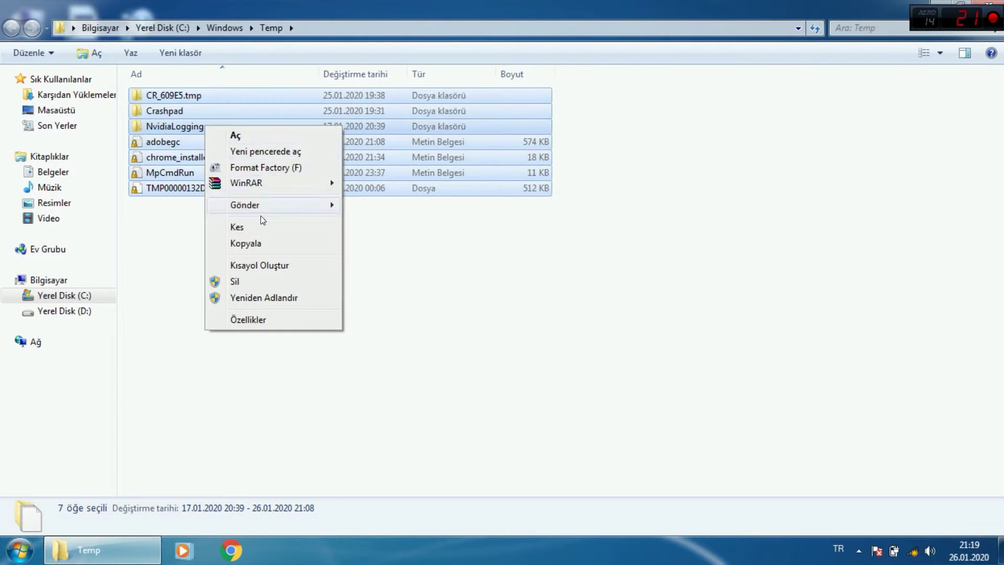
{"action": "left_click", "coordinate": [244, 281]}
{"action": "left_click", "coordinate": [547, 284]}
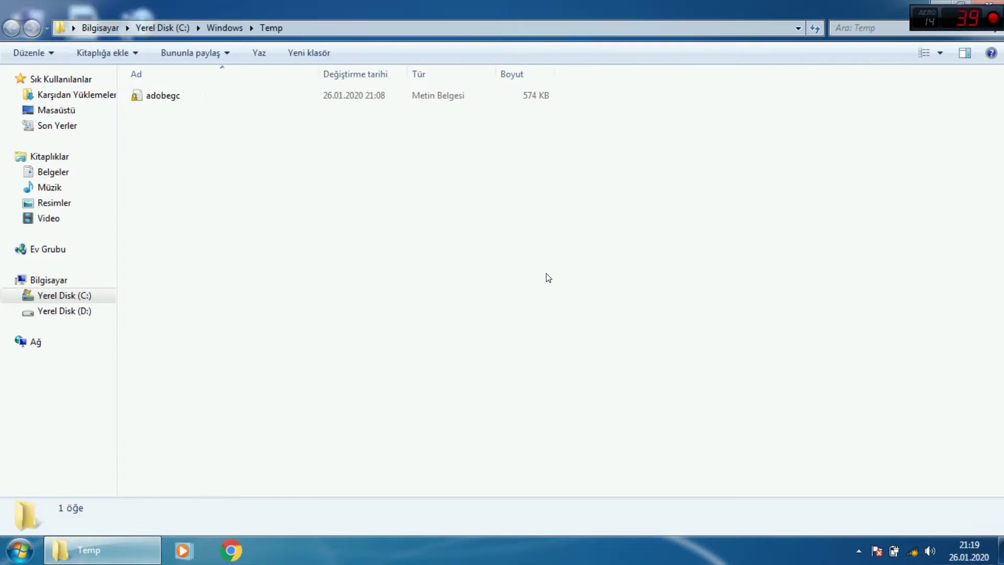
{"action": "left_click", "coordinate": [1000, 4]}
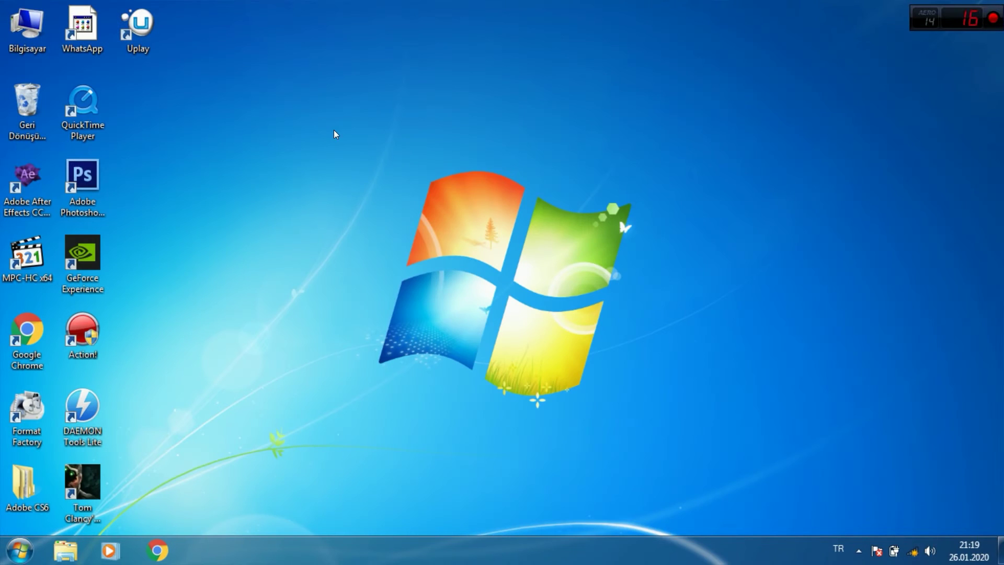
Step: Open the properties of Yerel Disk (C:) from Computer and start Disk Cleanup for the drive
{"action": "double_click", "coordinate": [28, 22]}
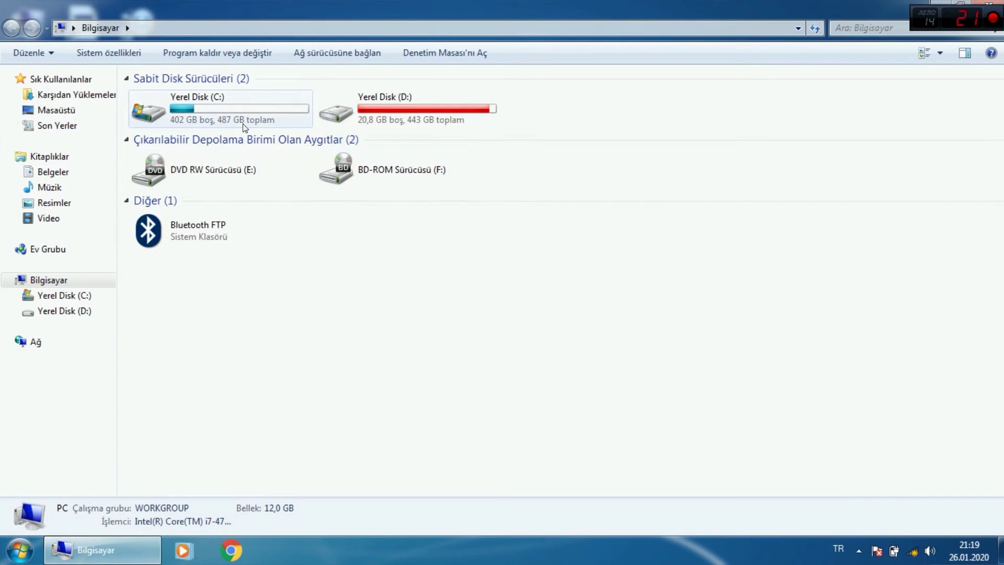
{"action": "right_click", "coordinate": [200, 103]}
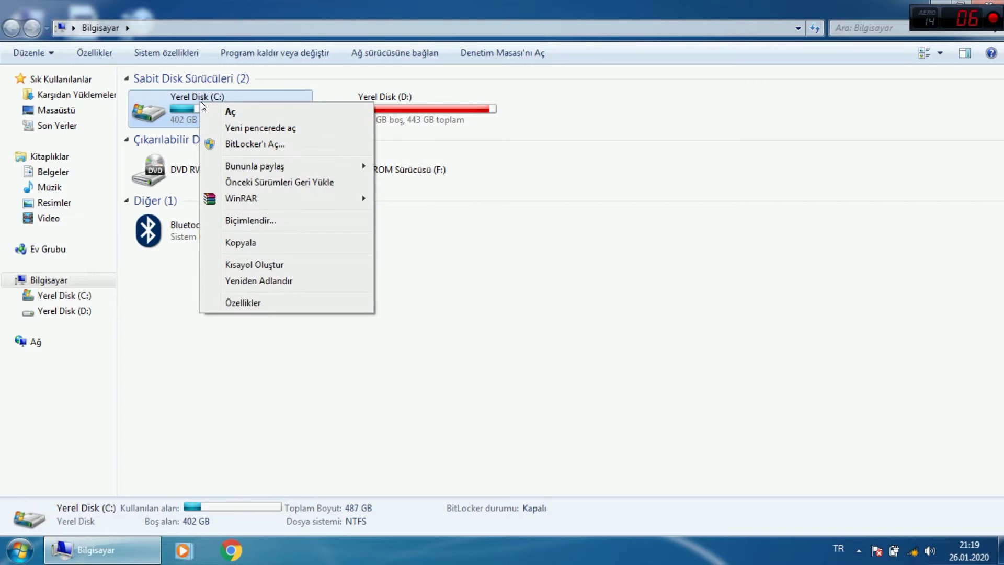
{"action": "left_click", "coordinate": [250, 304]}
{"action": "left_click_drag", "start_coordinate": [328, 113], "coordinate": [344, 87]}
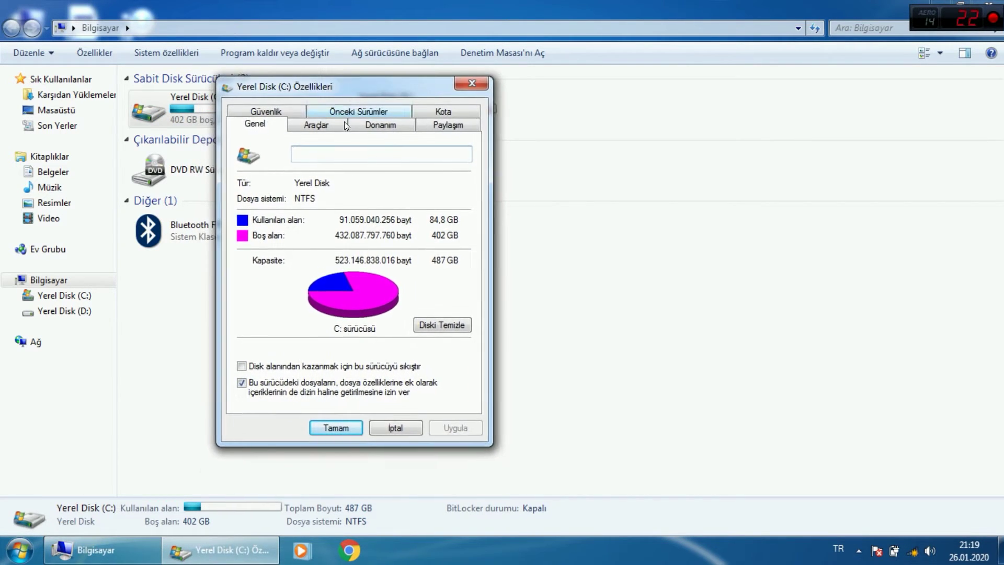
{"action": "left_click", "coordinate": [444, 324]}
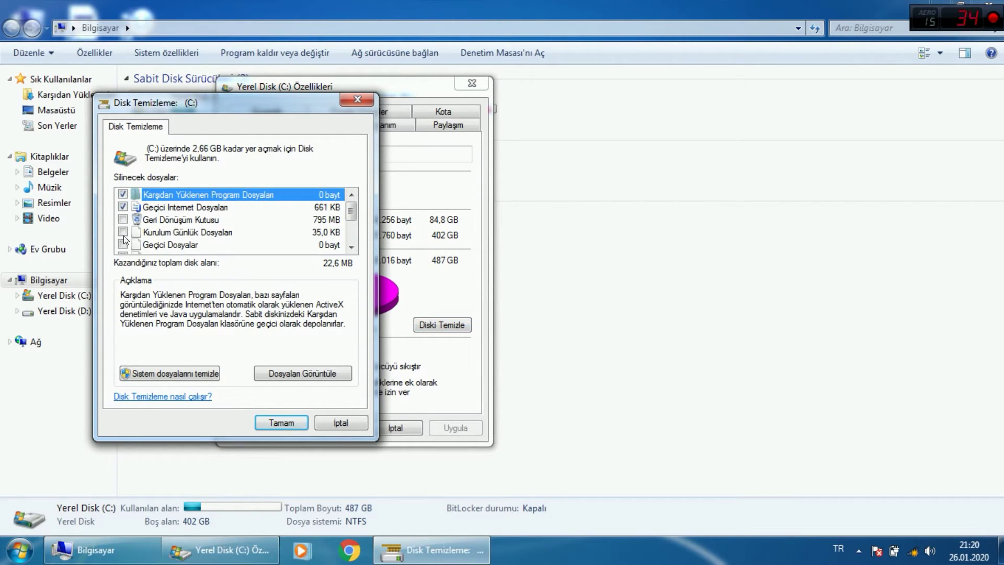
Step: Mark all remaining categories for deletion, including Kurulum Günlük Dosyaları, Geçici Dosyalar, Geri Dönüşüm Kutusu and the four Windows error report entries
{"action": "left_click", "coordinate": [124, 245]}
{"action": "left_click", "coordinate": [351, 247]}
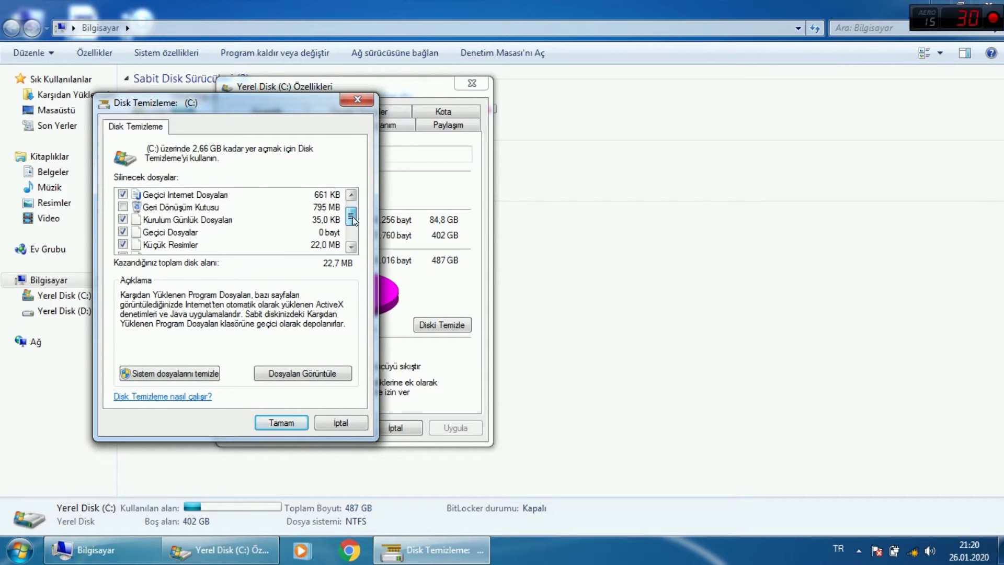
{"action": "left_click", "coordinate": [123, 207]}
{"action": "left_click_drag", "start_coordinate": [348, 219], "coordinate": [350, 231]}
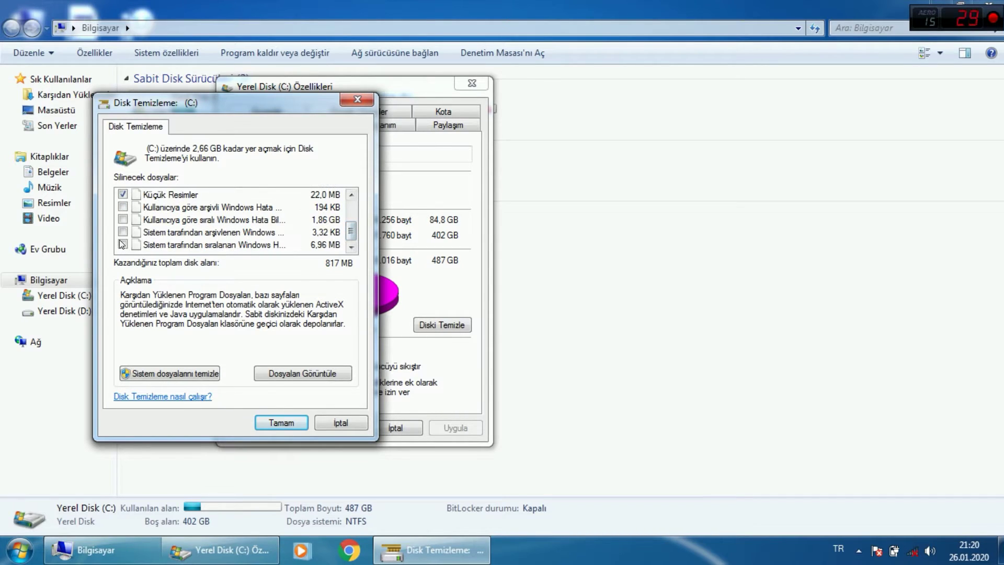
{"action": "left_click", "coordinate": [123, 206]}
{"action": "left_click", "coordinate": [124, 218]}
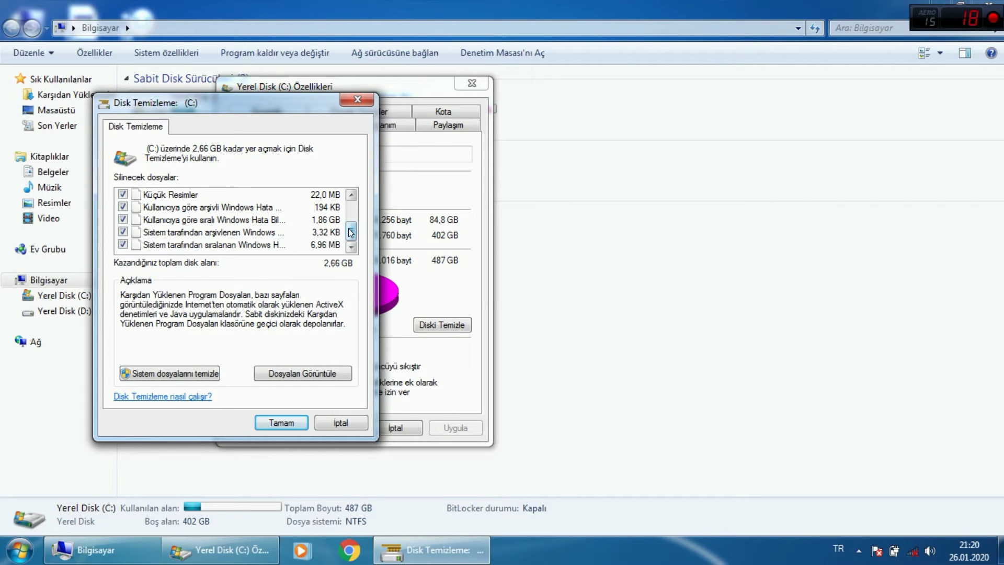
{"action": "left_click_drag", "start_coordinate": [350, 232], "coordinate": [350, 211]}
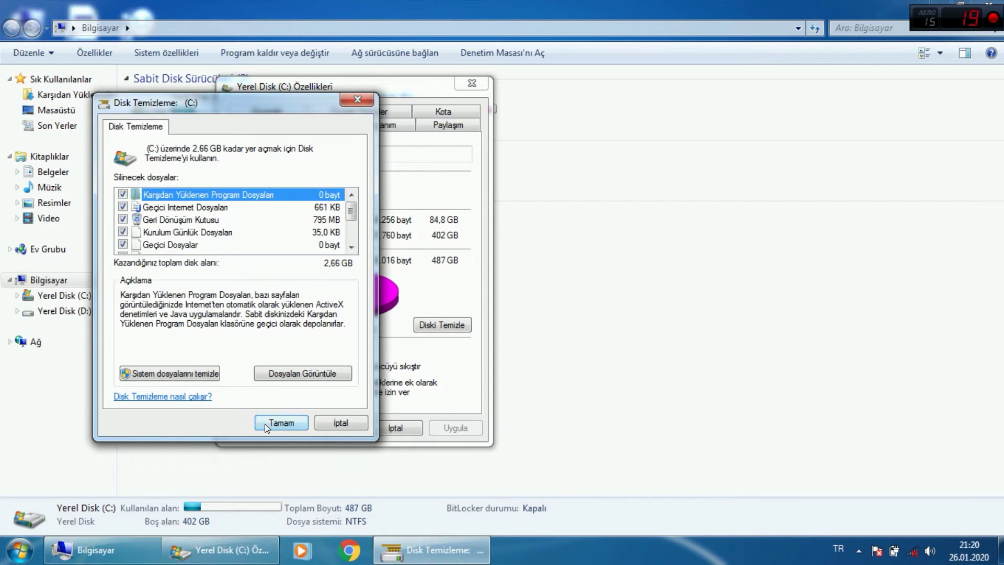
Step: Run the C: cleanup, confirming permanent deletion of the files and granting administrator permission for all current items
{"action": "left_click", "coordinate": [287, 424]}
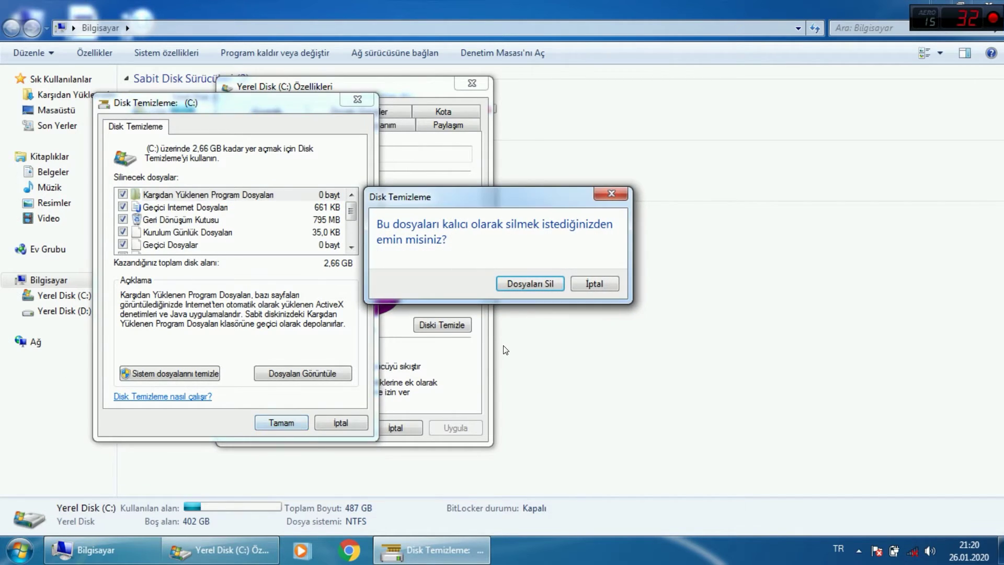
{"action": "left_click", "coordinate": [520, 284]}
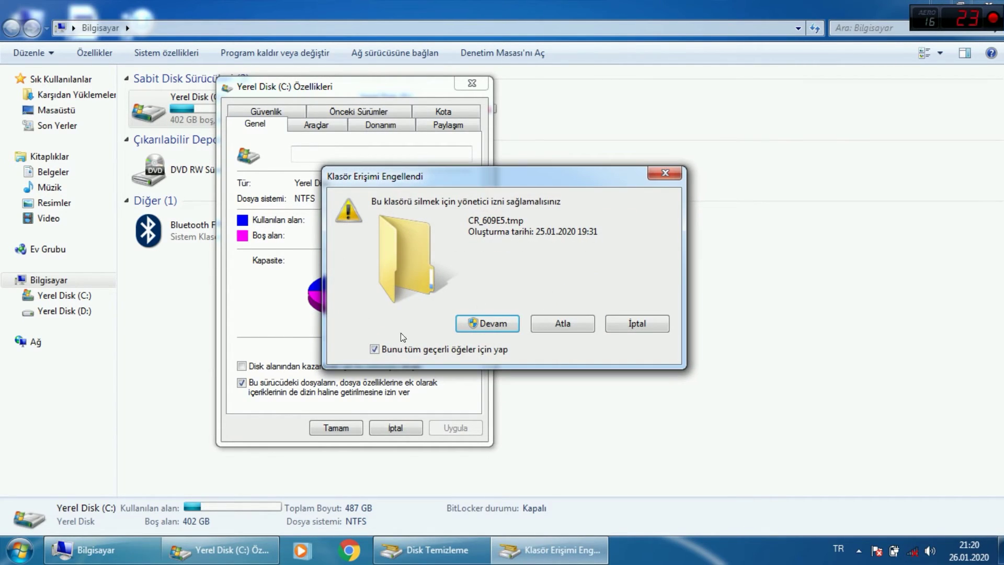
{"action": "left_click", "coordinate": [484, 323]}
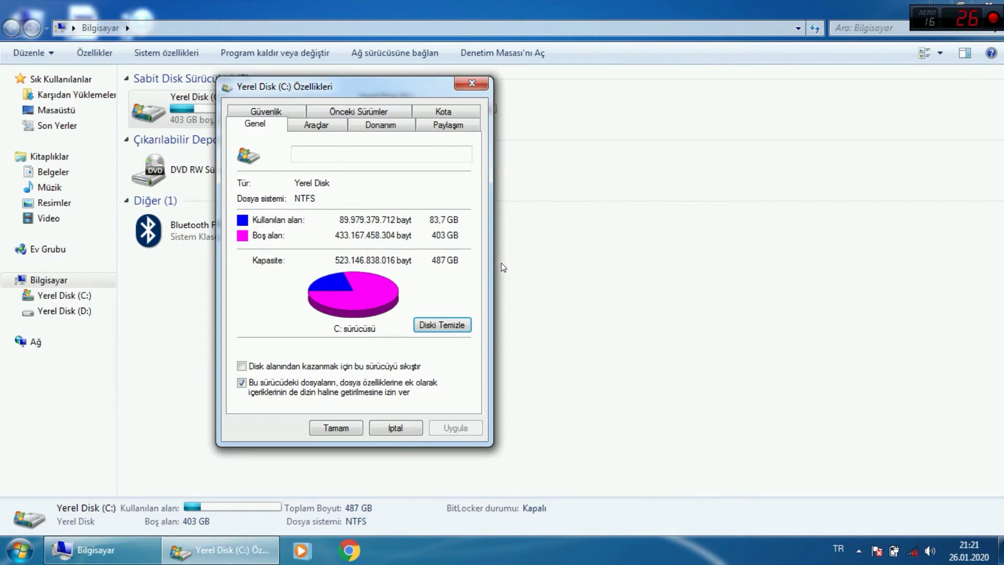
Step: Close the C: drive properties and the Bilgisayar window, and refresh the desktop four times
{"action": "left_click", "coordinate": [338, 426]}
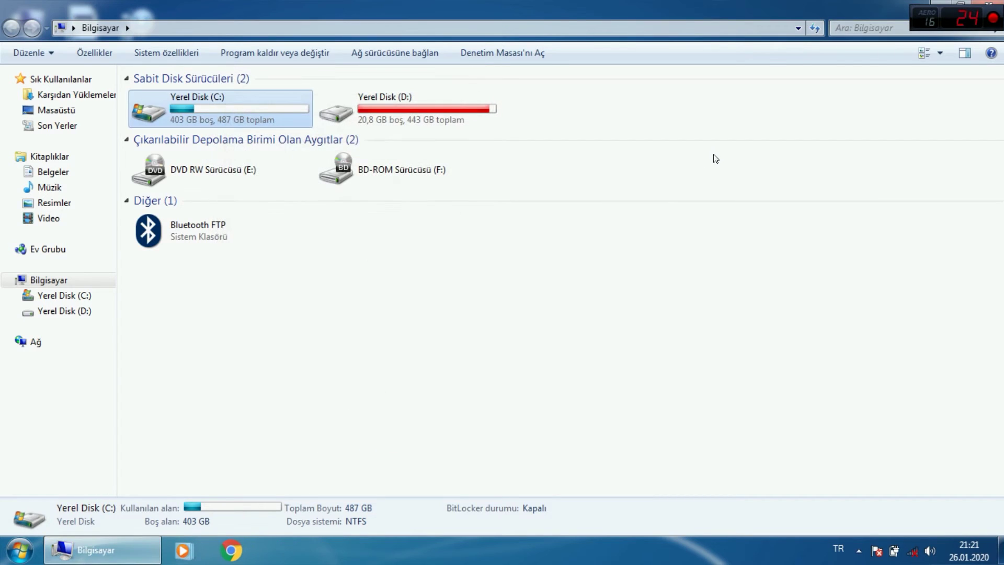
{"action": "left_click", "coordinate": [995, 5]}
{"action": "right_click", "coordinate": [457, 92]}
{"action": "left_click", "coordinate": [504, 132]}
{"action": "right_click", "coordinate": [449, 75]}
{"action": "left_click", "coordinate": [500, 120]}
{"action": "right_click", "coordinate": [422, 71]}
{"action": "left_click", "coordinate": [476, 115]}
{"action": "right_click", "coordinate": [417, 87]}
{"action": "left_click", "coordinate": [482, 128]}
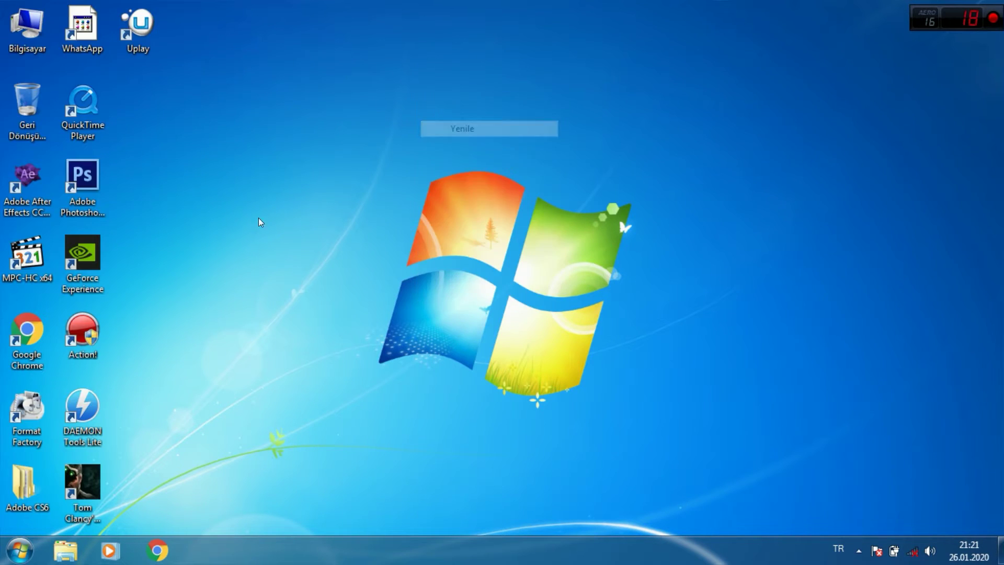
Step: Open the list of installed programs under Programlar ve Özellikler in Denetim Masası
{"action": "left_click", "coordinate": [19, 550]}
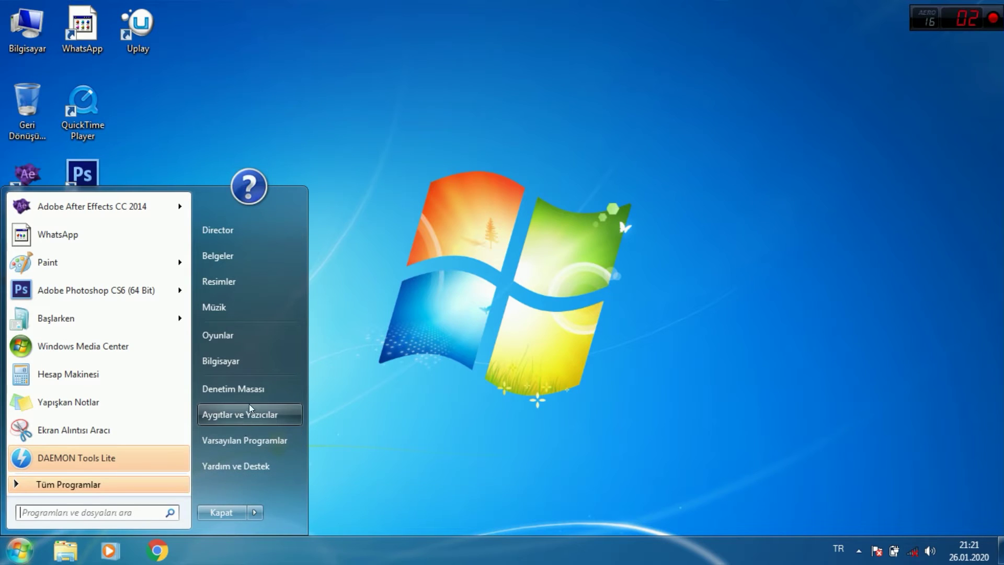
{"action": "left_click", "coordinate": [259, 390]}
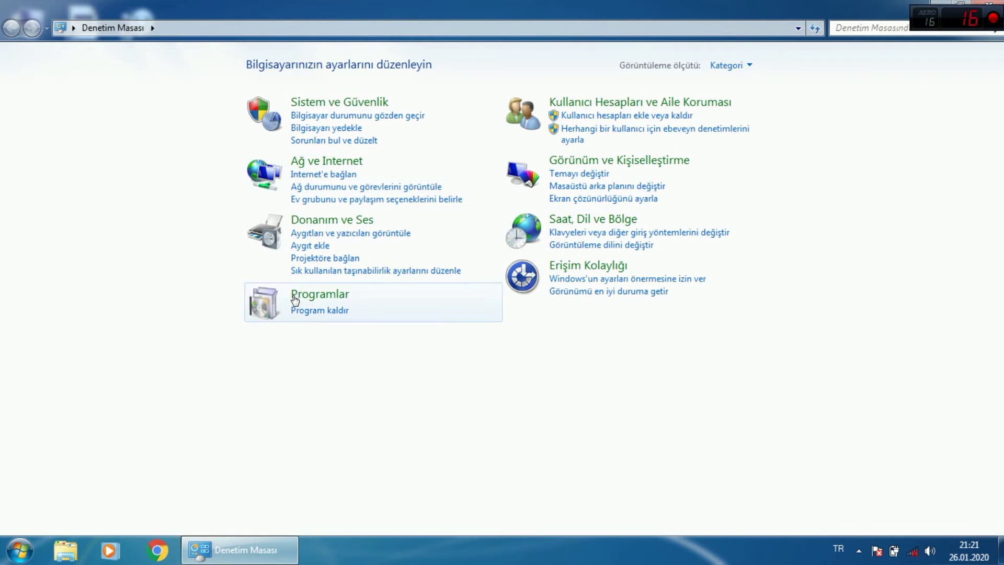
{"action": "left_click", "coordinate": [328, 296]}
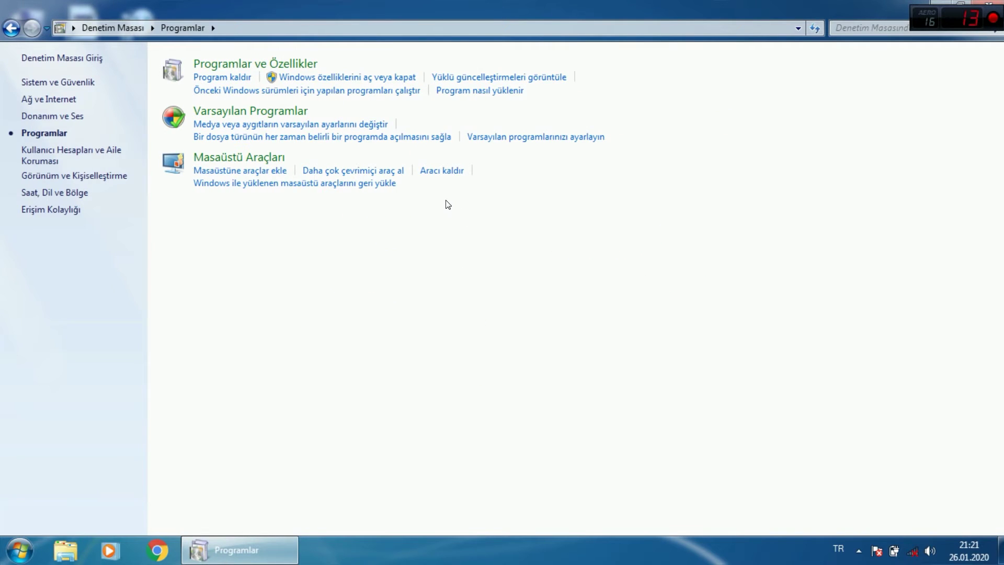
{"action": "left_click", "coordinate": [315, 77]}
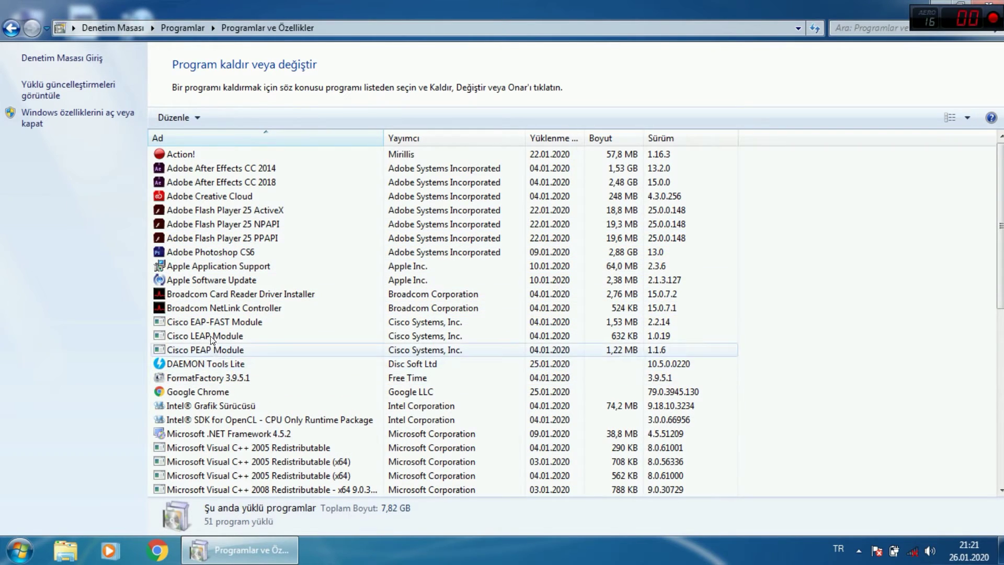
Step: Review the installed programs for ones worth uninstalling, close the list without removing any, and refresh the desktop
{"action": "scroll", "coordinate": [209, 335], "scroll_direction": "down", "scroll_amount": 4}
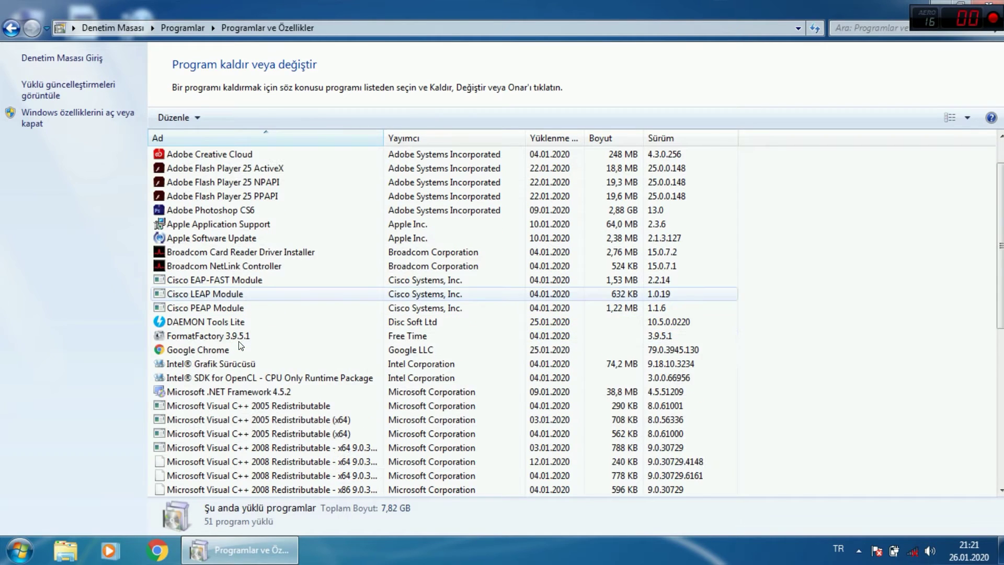
{"action": "scroll", "coordinate": [240, 349], "scroll_direction": "down", "scroll_amount": 5}
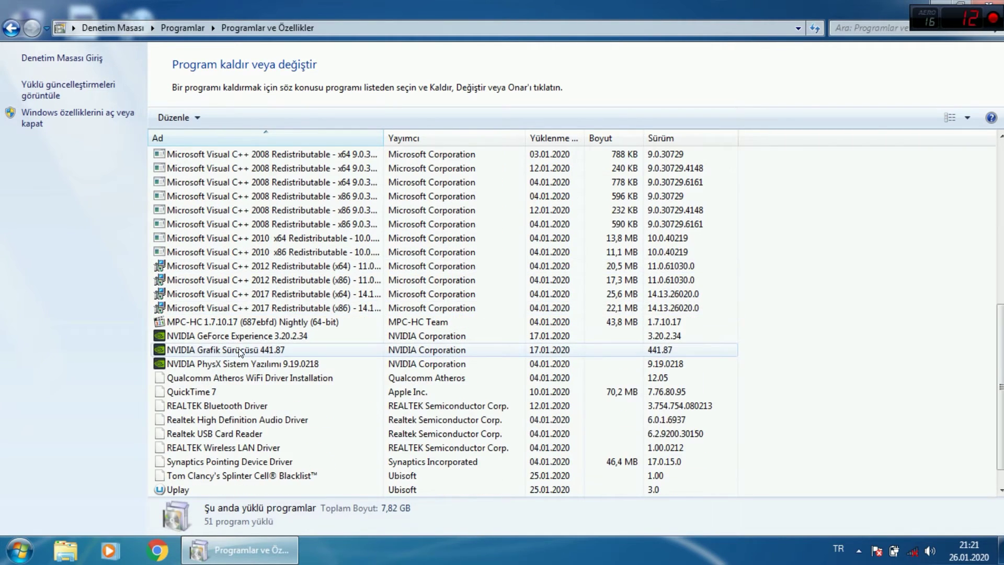
{"action": "scroll", "coordinate": [225, 369], "scroll_direction": "up", "scroll_amount": 9}
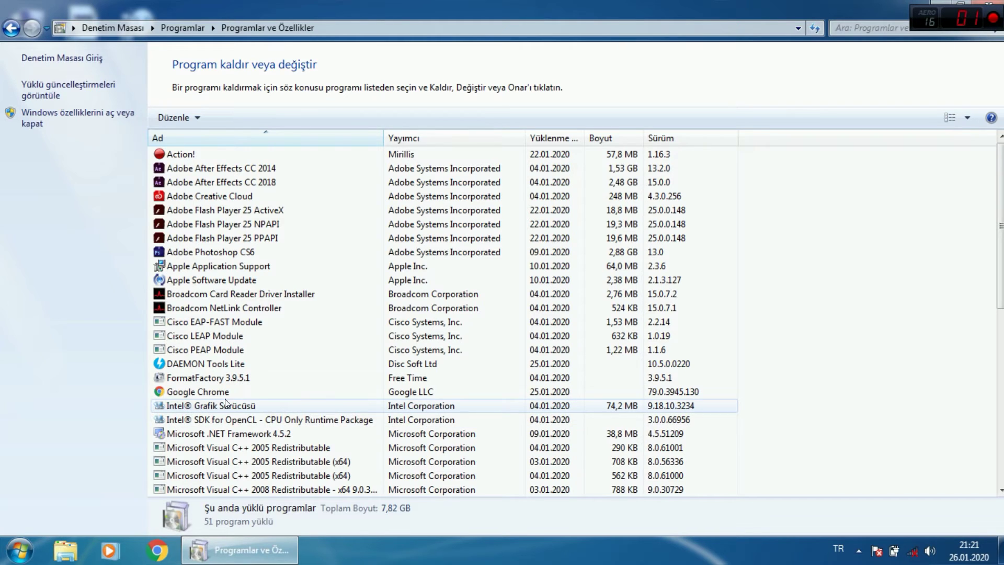
{"action": "left_click", "coordinate": [203, 157]}
{"action": "scroll", "coordinate": [225, 262], "scroll_direction": "down", "scroll_amount": 8}
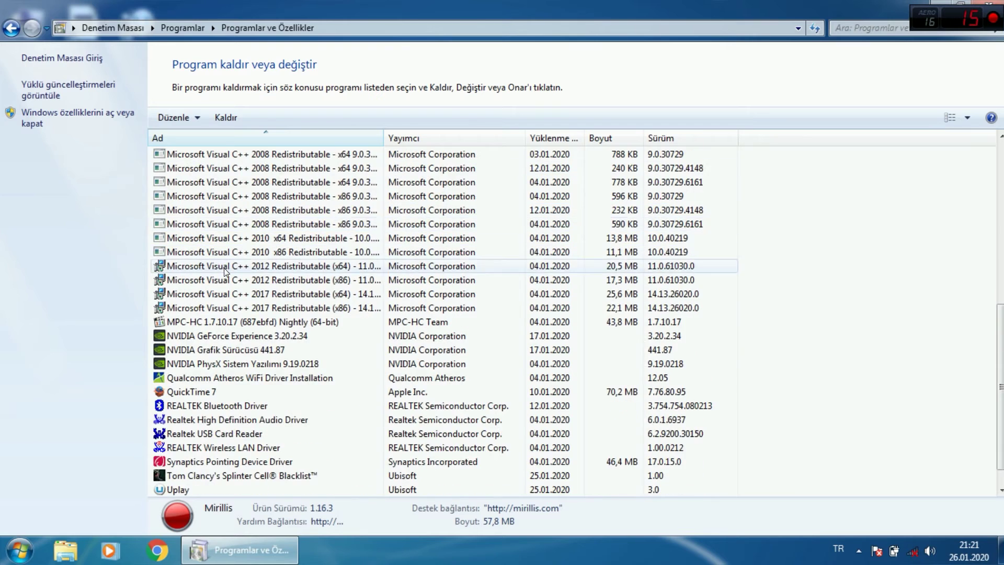
{"action": "scroll", "coordinate": [226, 340], "scroll_direction": "down", "scroll_amount": 1}
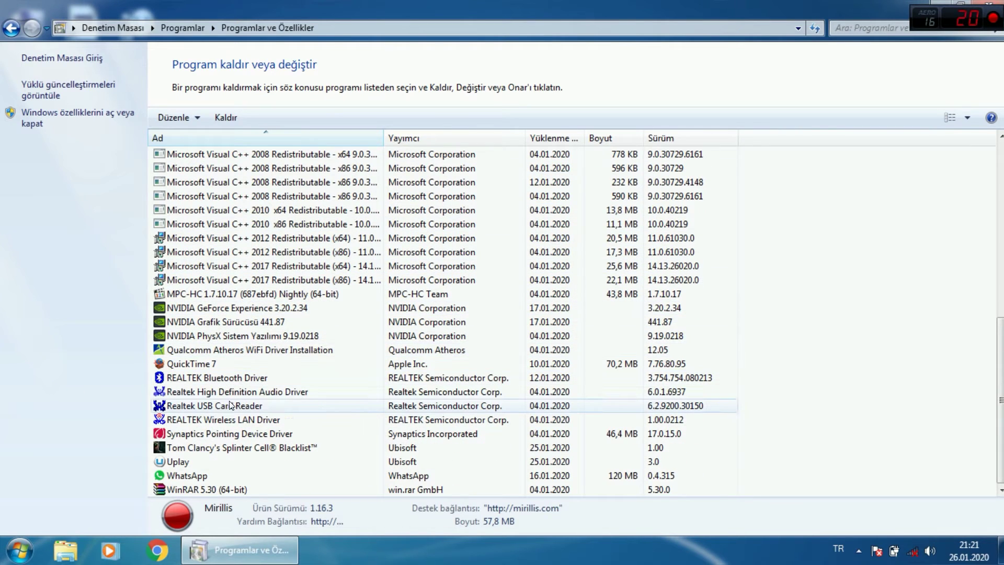
{"action": "left_click", "coordinate": [181, 461]}
{"action": "left_click", "coordinate": [191, 363]}
{"action": "scroll", "coordinate": [249, 337], "scroll_direction": "up", "scroll_amount": 2}
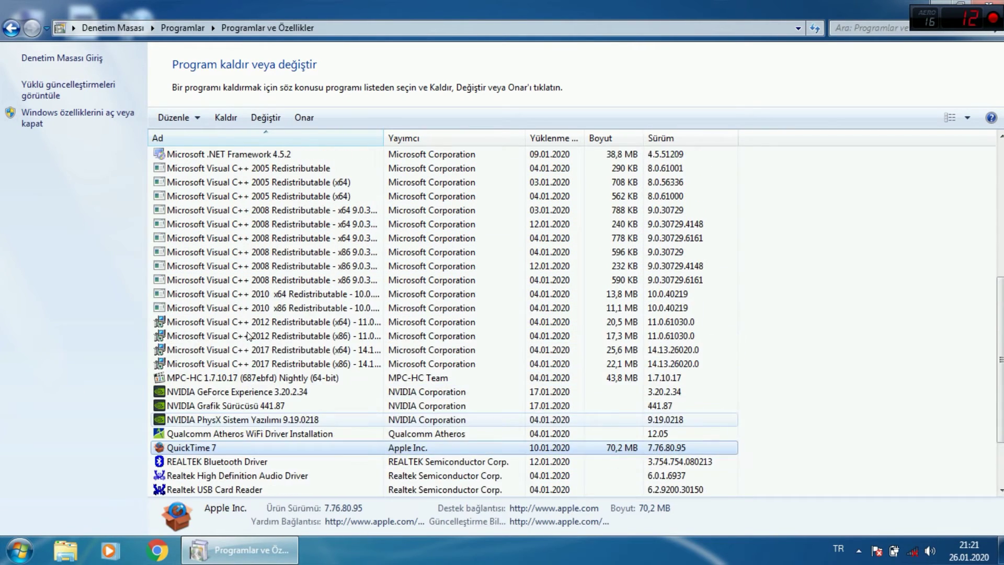
{"action": "scroll", "coordinate": [249, 336], "scroll_direction": "up", "scroll_amount": 7}
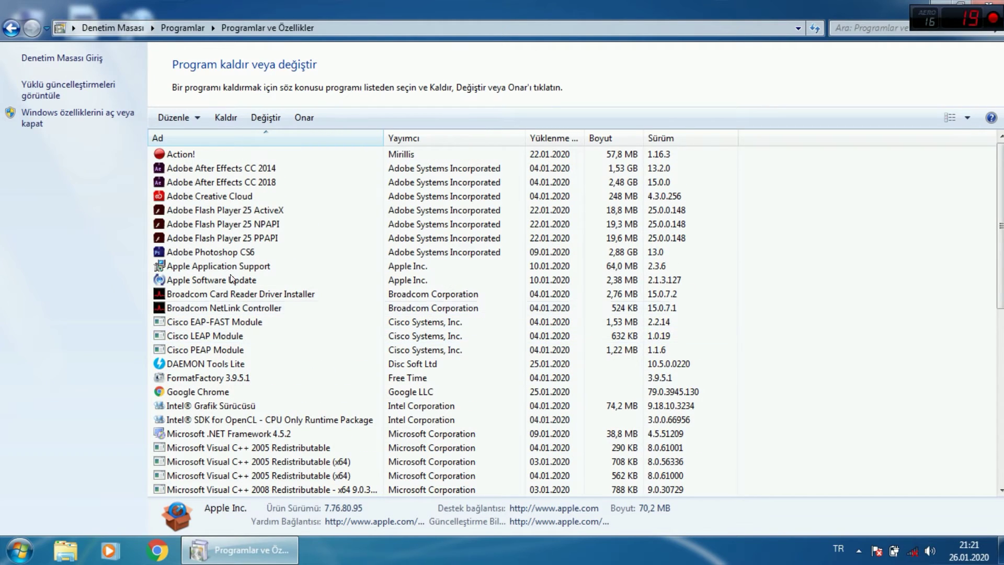
{"action": "left_click", "coordinate": [167, 155]}
{"action": "left_click", "coordinate": [193, 209]}
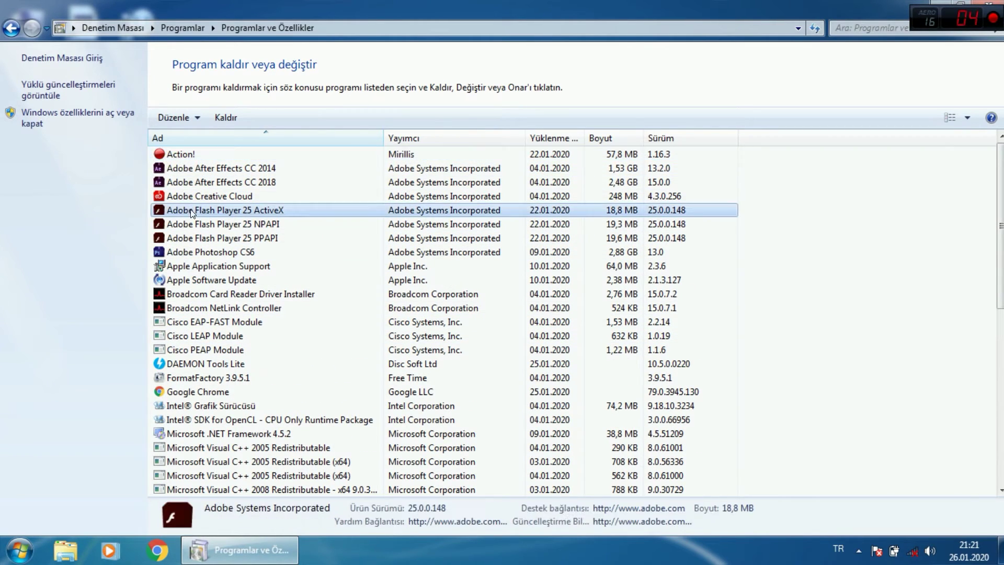
{"action": "key", "text": "alt+F4"}
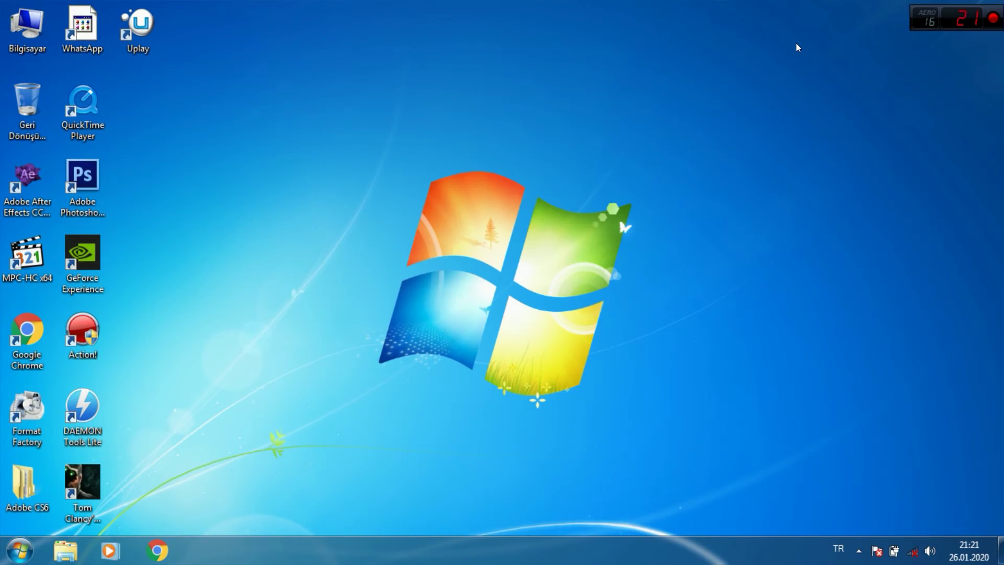
{"action": "right_click", "coordinate": [289, 101]}
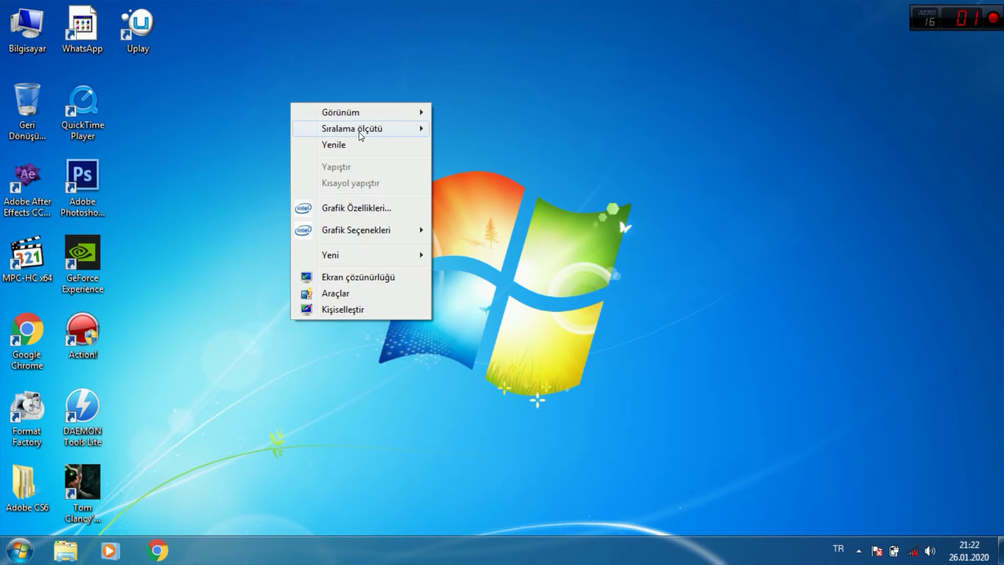
{"action": "left_click", "coordinate": [349, 144]}
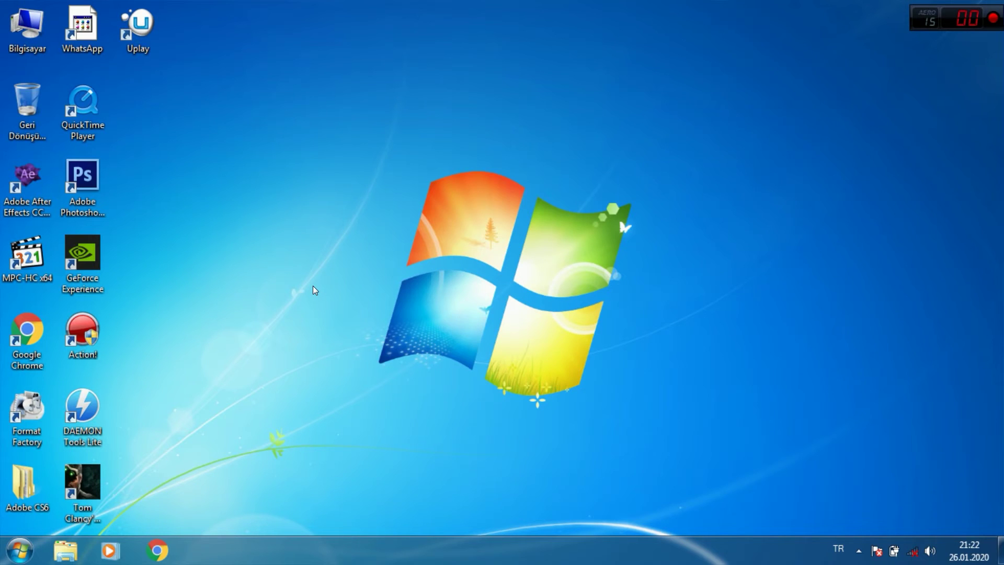
Step: Open Sistem Yapılandırması by running msconfig from the Çalıştır dialog
{"action": "key", "text": "super+r"}
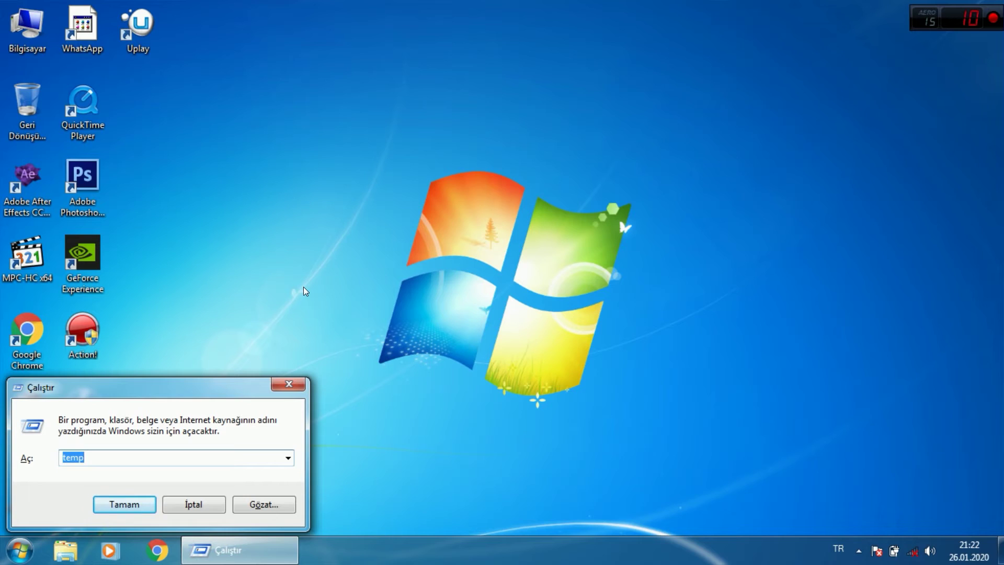
{"action": "left_click", "coordinate": [288, 458]}
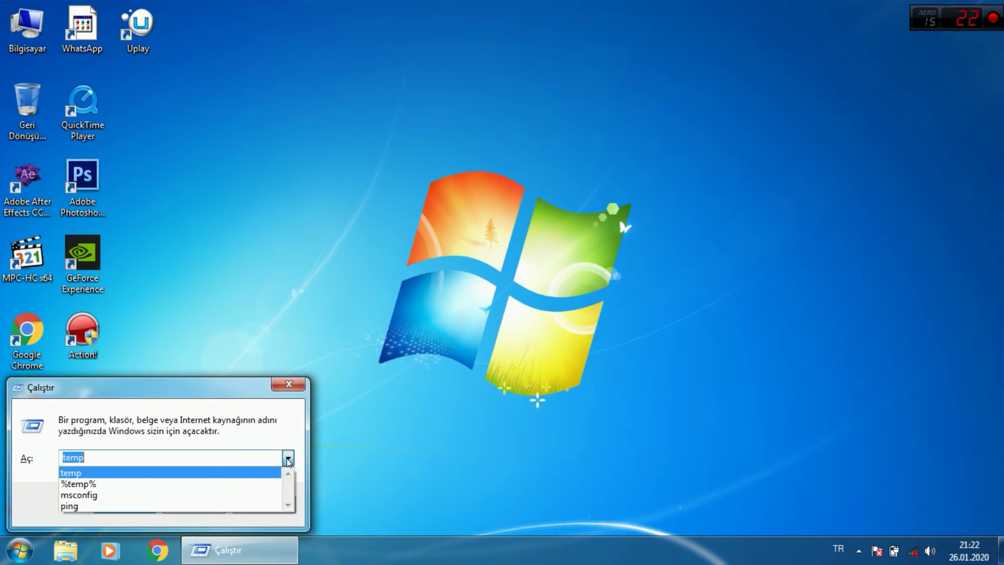
{"action": "left_click", "coordinate": [176, 496]}
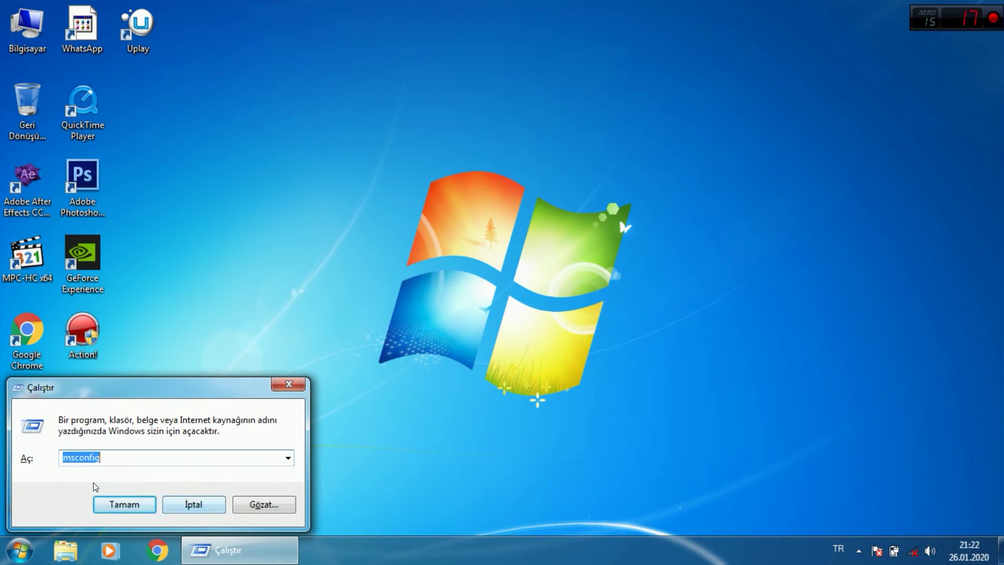
{"action": "left_click", "coordinate": [127, 458]}
{"action": "left_click_drag", "start_coordinate": [110, 457], "coordinate": [49, 456]}
{"action": "left_click", "coordinate": [125, 504]}
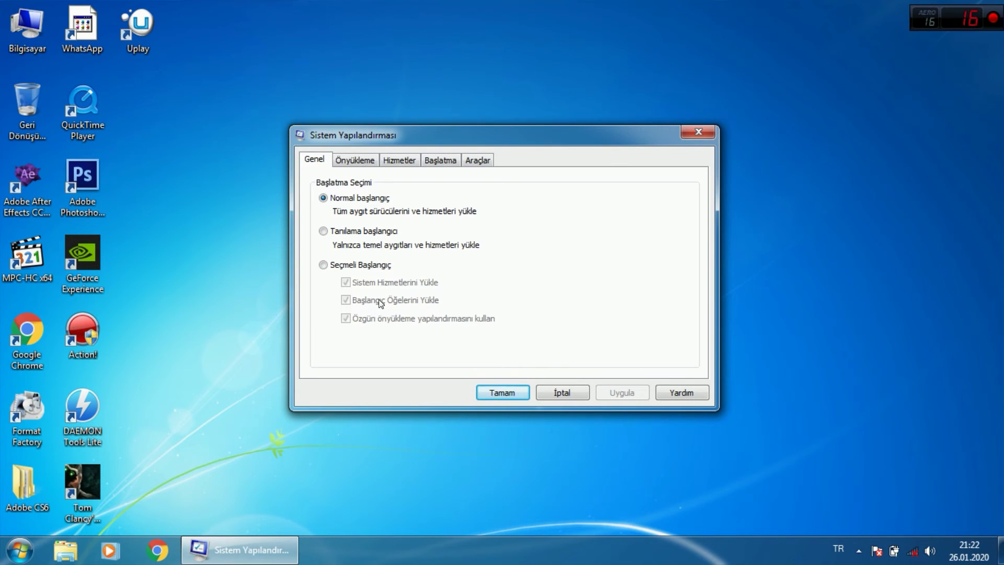
Step: Disable every Başlatma entry in Sistem Yapılandırması one by one, from the Adobe updater at the top to QuickTime at the end
{"action": "left_click", "coordinate": [439, 162]}
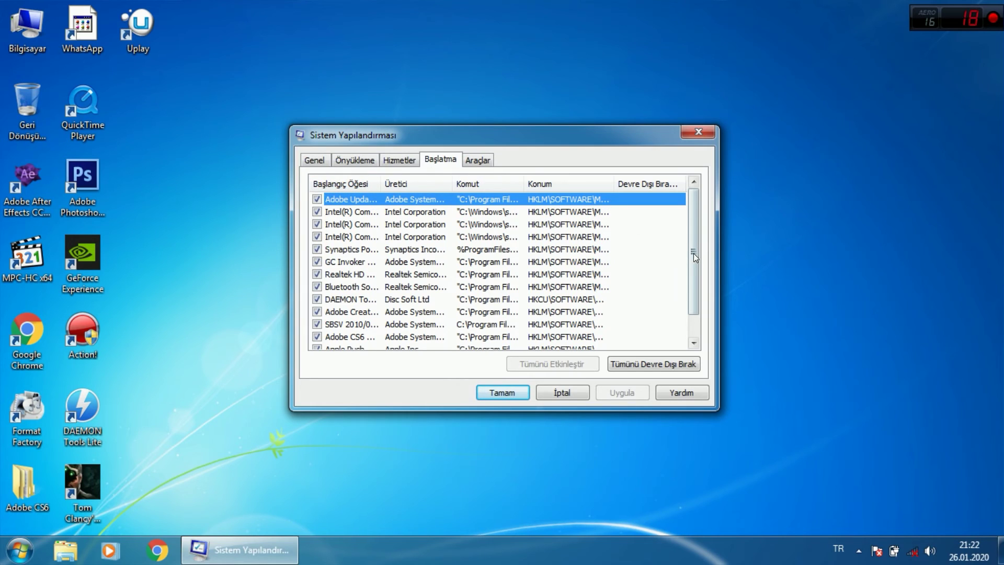
{"action": "mouse_move", "coordinate": [690, 244]}
{"action": "left_mouse_down"}
{"action": "mouse_move", "coordinate": [689, 273]}
{"action": "mouse_move", "coordinate": [688, 234]}
{"action": "left_mouse_up"}
{"action": "left_click", "coordinate": [317, 199]}
{"action": "left_click", "coordinate": [316, 211]}
{"action": "left_click", "coordinate": [317, 224]}
{"action": "left_click", "coordinate": [316, 250]}
{"action": "left_click", "coordinate": [317, 262]}
{"action": "left_click", "coordinate": [317, 274]}
{"action": "left_click", "coordinate": [317, 286]}
{"action": "left_click", "coordinate": [316, 300]}
{"action": "left_click", "coordinate": [317, 311]}
{"action": "left_click", "coordinate": [317, 324]}
{"action": "left_click", "coordinate": [317, 337]}
{"action": "scroll", "coordinate": [320, 344], "scroll_direction": "down", "scroll_amount": 1}
{"action": "left_click", "coordinate": [316, 324]}
{"action": "left_click", "coordinate": [317, 337]}
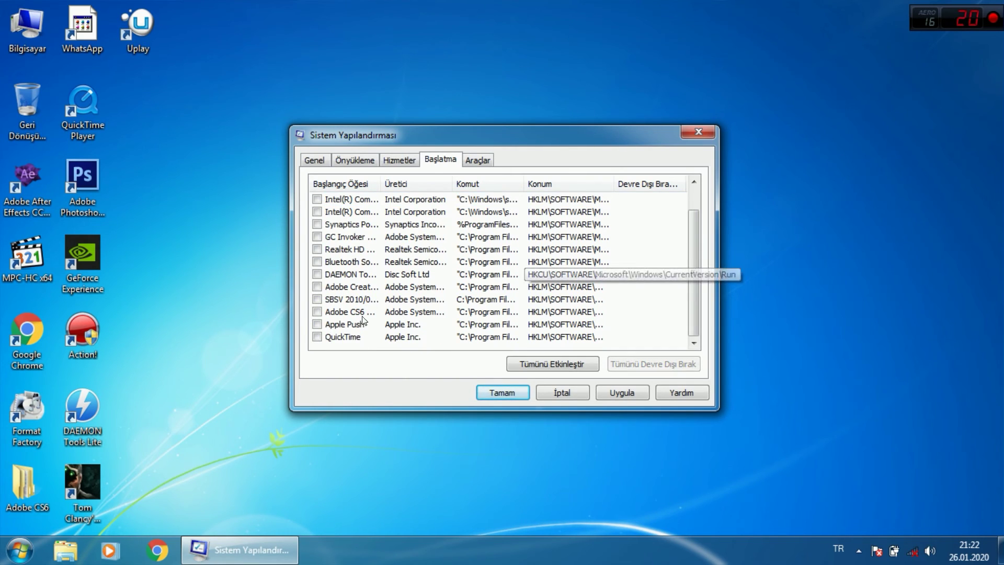
Step: Re-enable the DAEMON Tools startup item, disable all startup items at once, and select the Adobe Creative Cloud entry
{"action": "key", "text": "Home"}
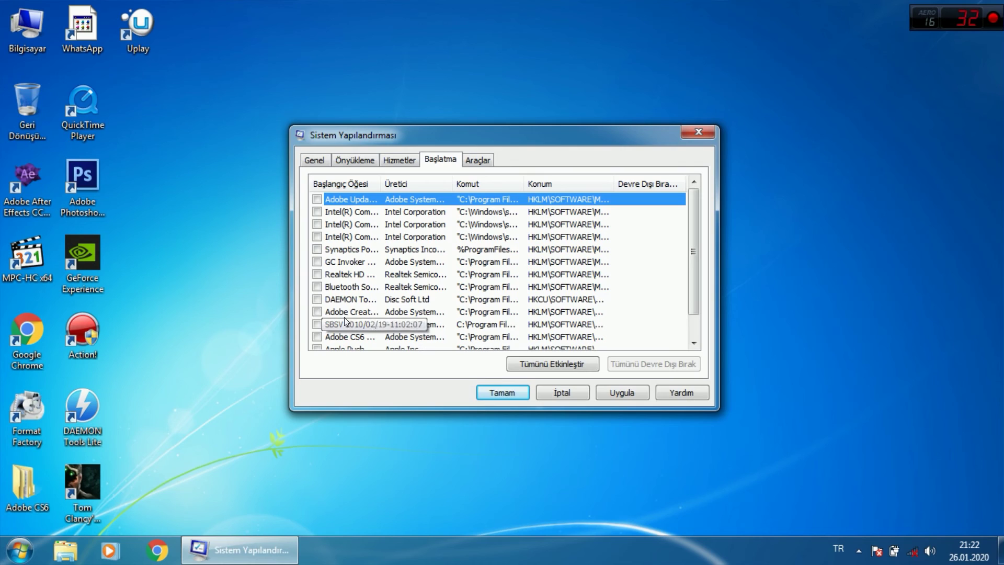
{"action": "left_click", "coordinate": [317, 299]}
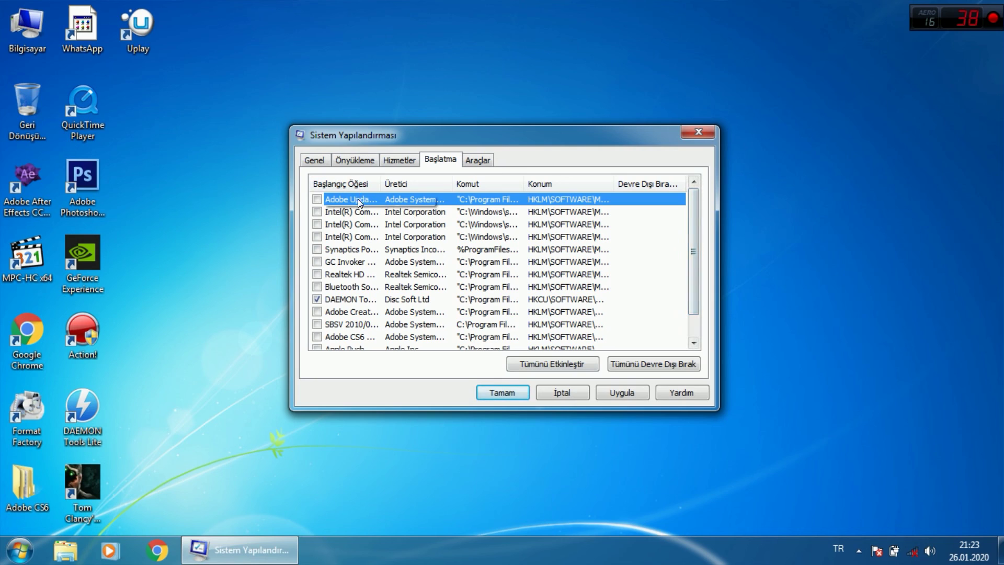
{"action": "left_click", "coordinate": [331, 299]}
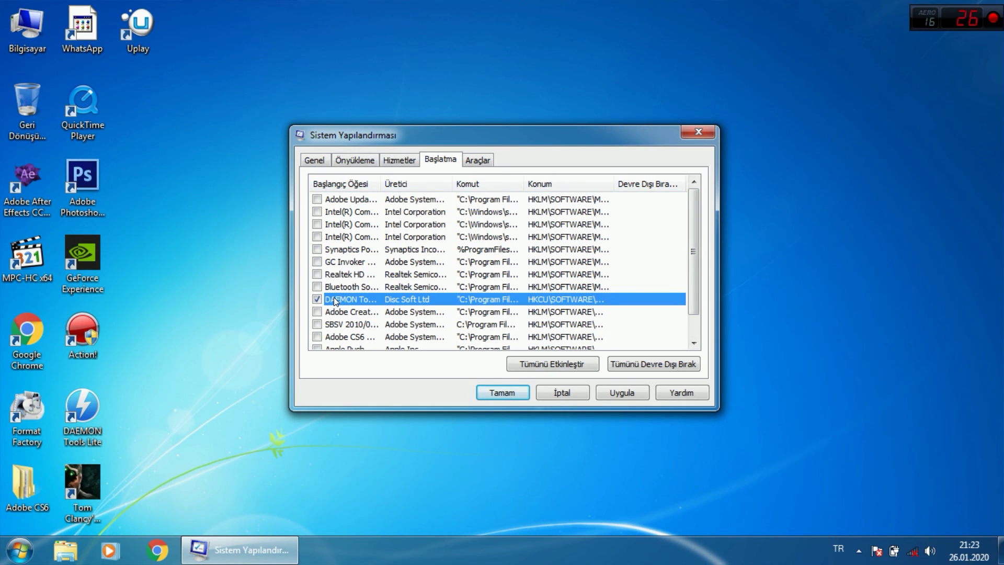
{"action": "left_click", "coordinate": [646, 363]}
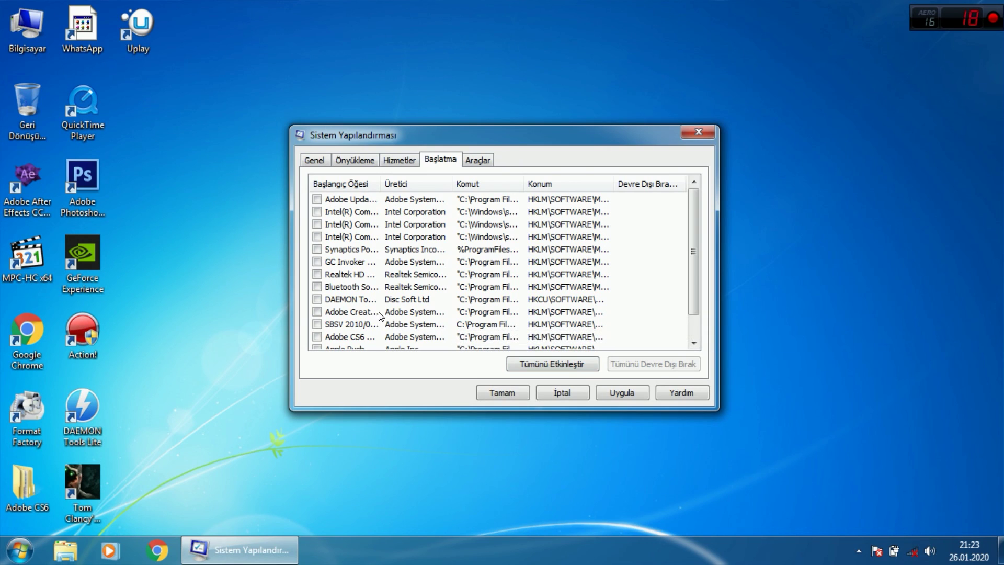
{"action": "left_click", "coordinate": [341, 311]}
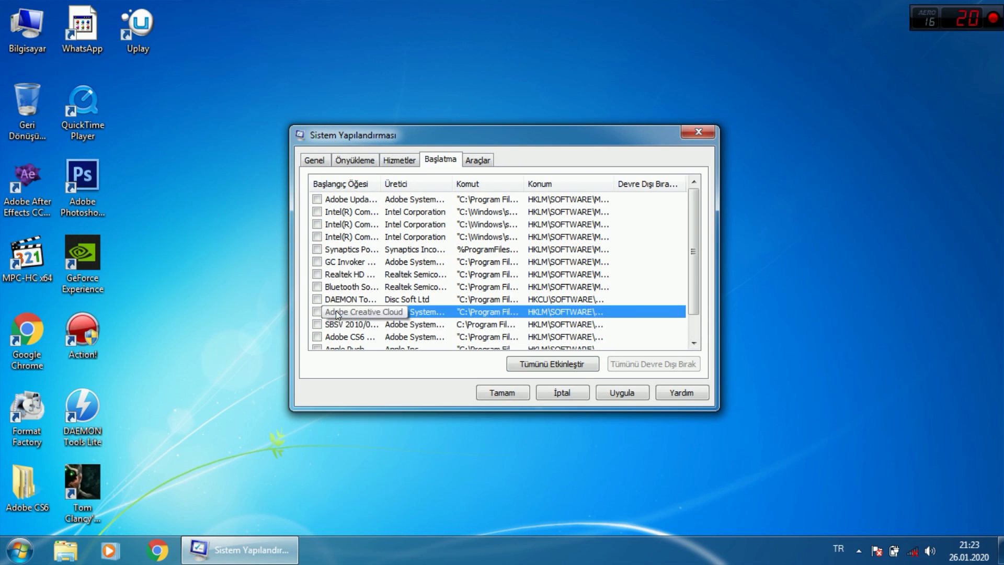